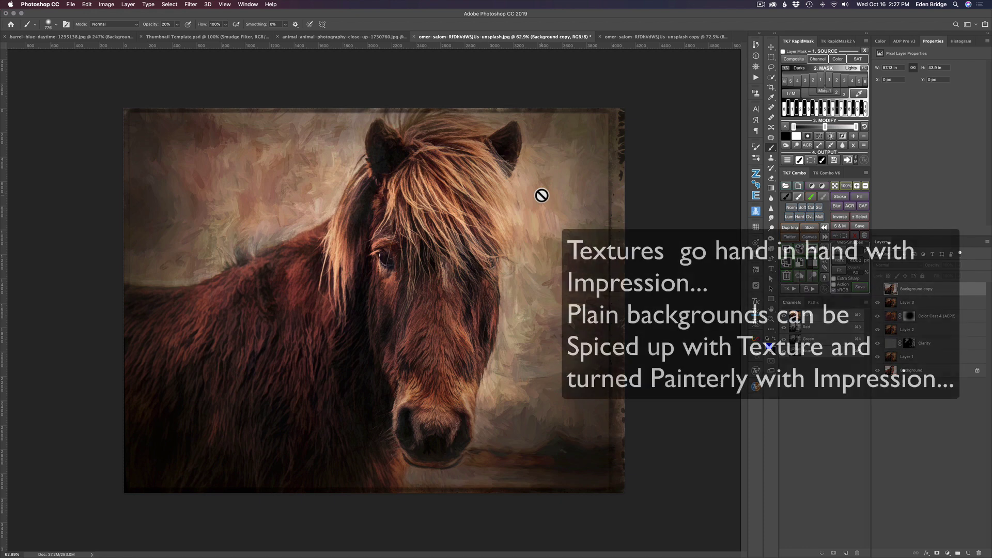
Step: Toggle the Background copy layer's visibility to compare the finished edit with the original, ending with the layer shown
left_click(878, 289)
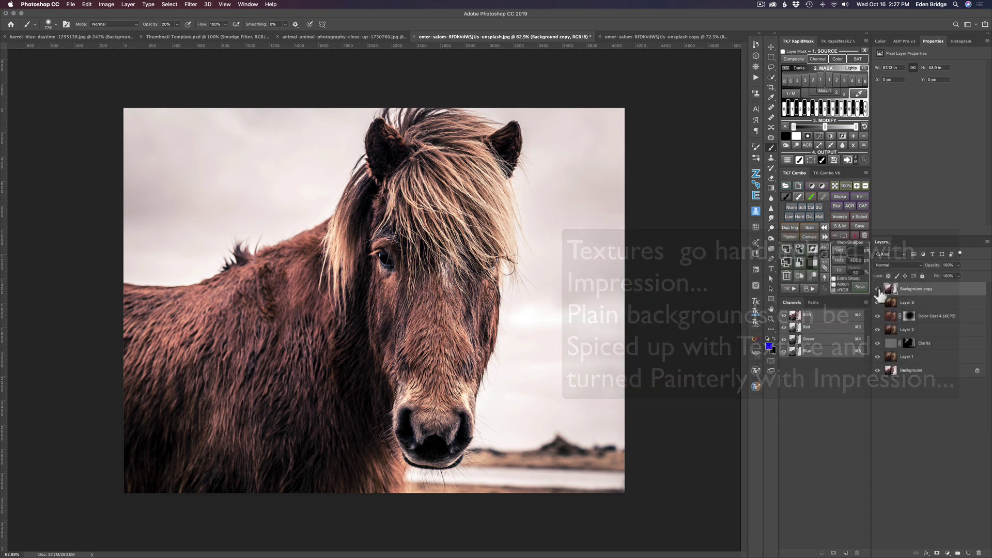
left_click(872, 289)
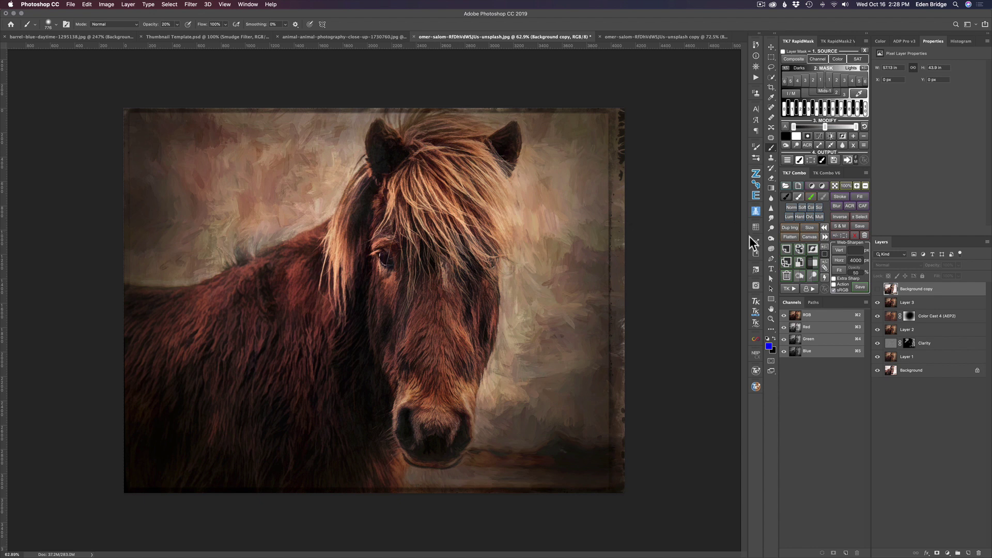
left_click(877, 290)
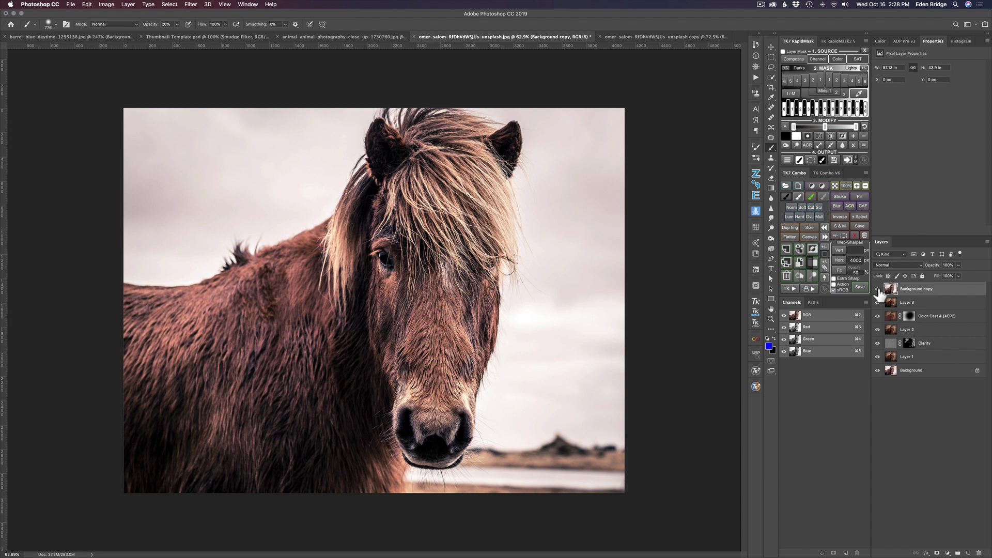
Step: Open the Background copy layer in Topaz Studio 2 as a filter
left_click(192, 5)
mouse_move(240, 225)
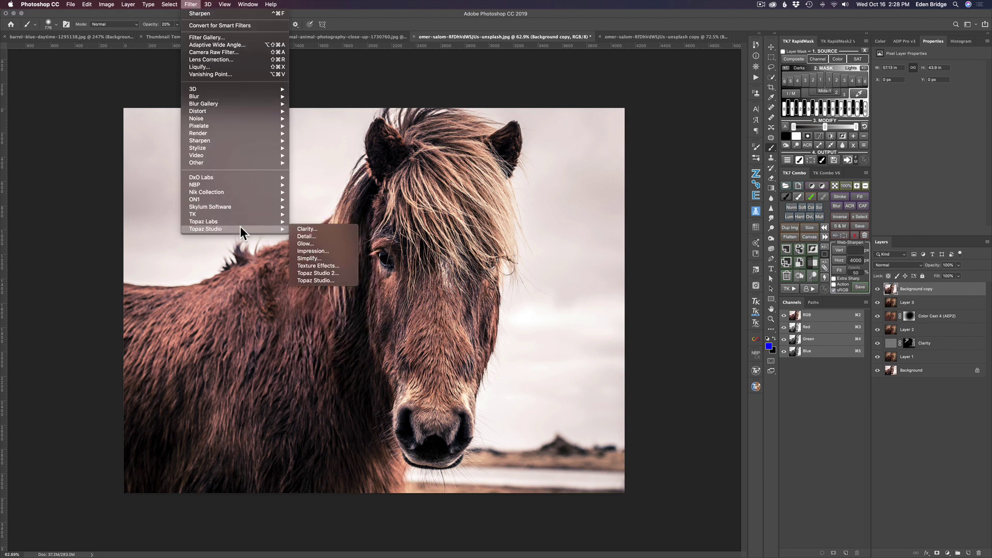
left_click(326, 273)
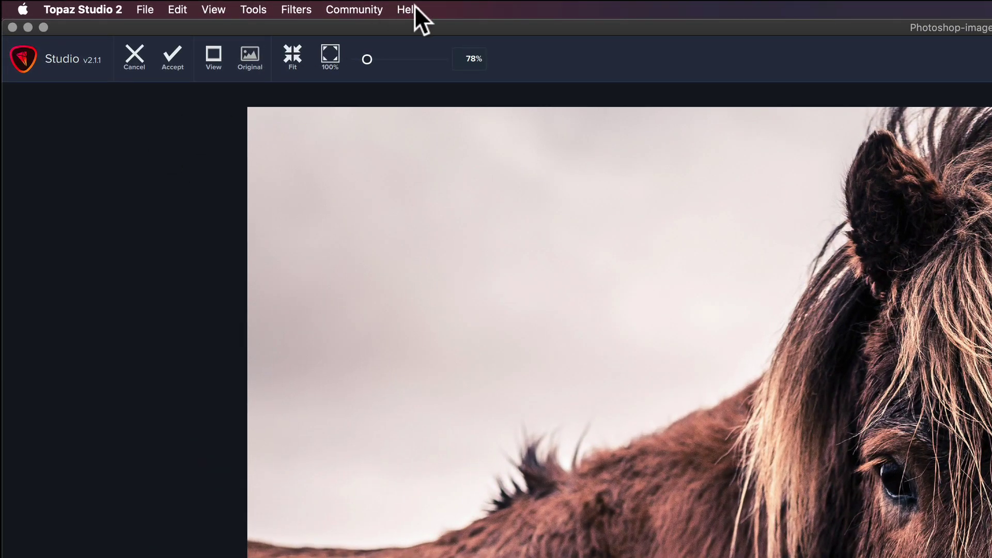
left_click(411, 7)
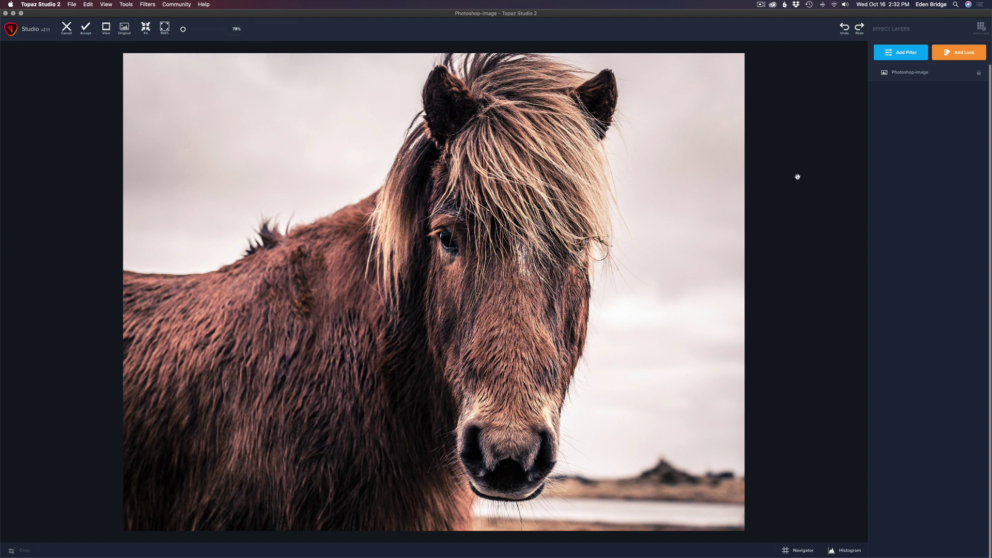
Step: Add a Texture filter to the horse image
left_click(909, 54)
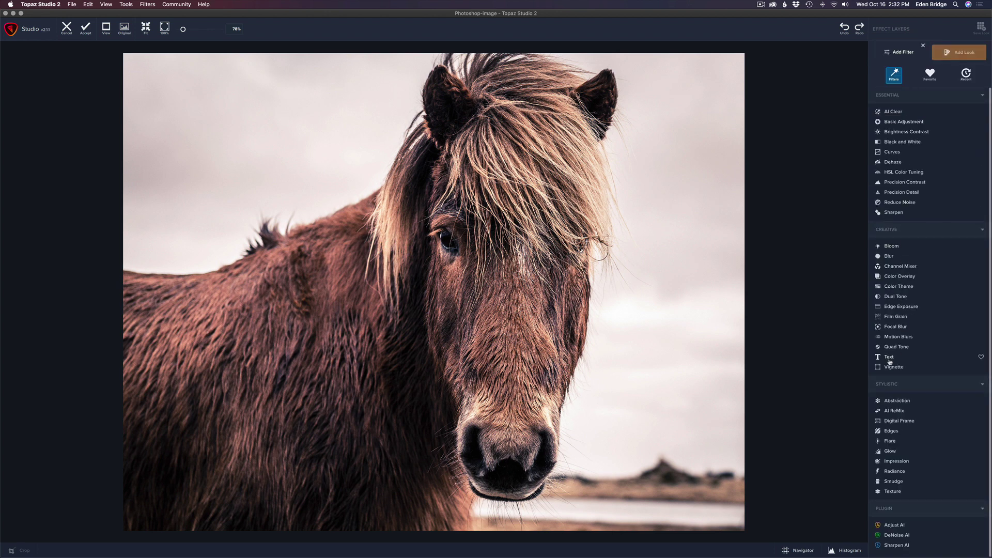
left_click(891, 491)
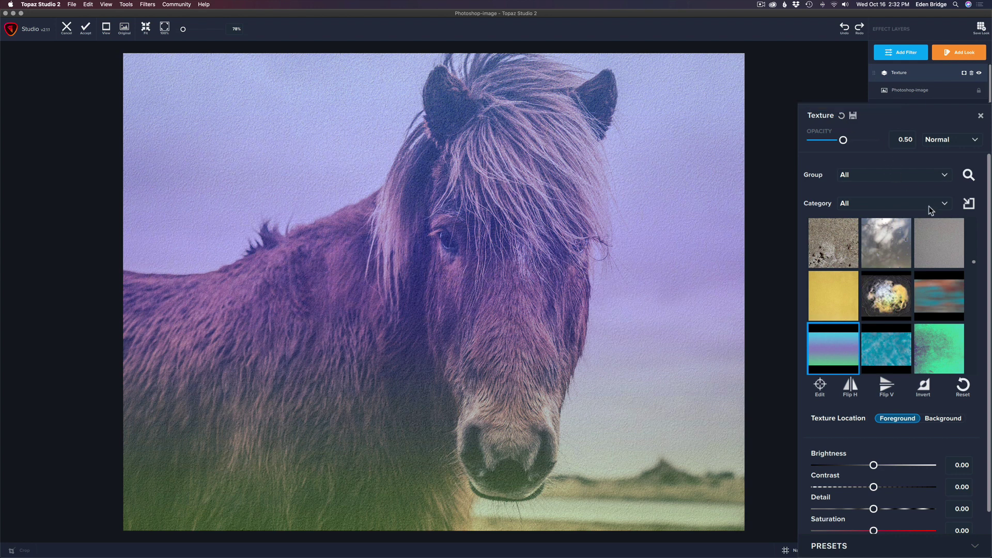
Step: Review the Texture filter's example presets and its list of blending modes
left_click(851, 546)
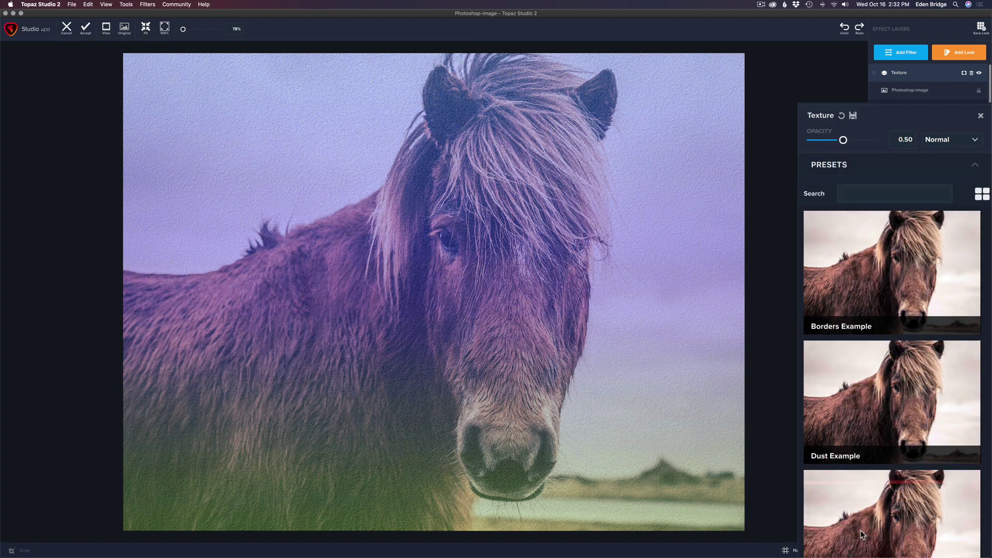
scroll(873, 454, "down", 5)
scroll(873, 451, "up", 5)
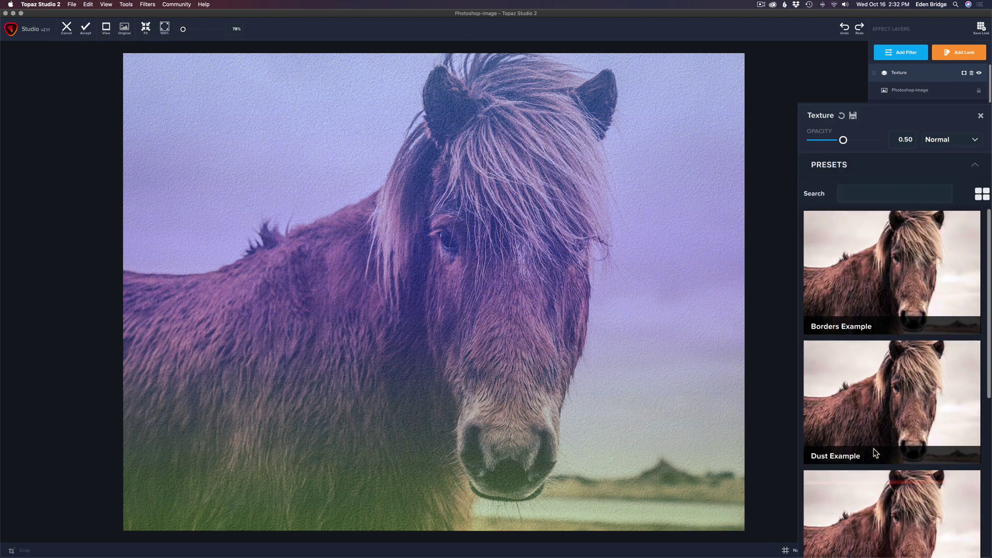
scroll(872, 452, "down", 3)
scroll(873, 452, "down", 2)
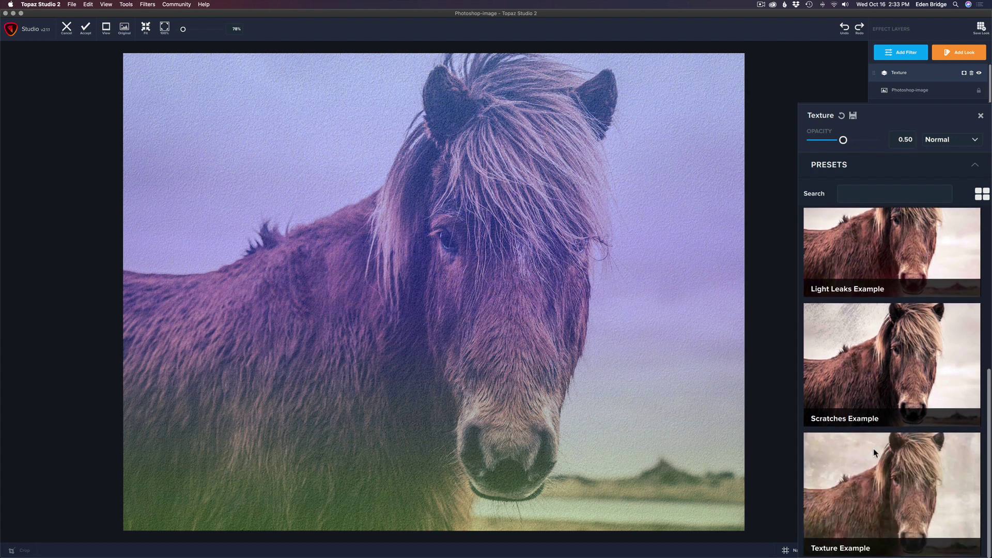
scroll(874, 453, "up", 5)
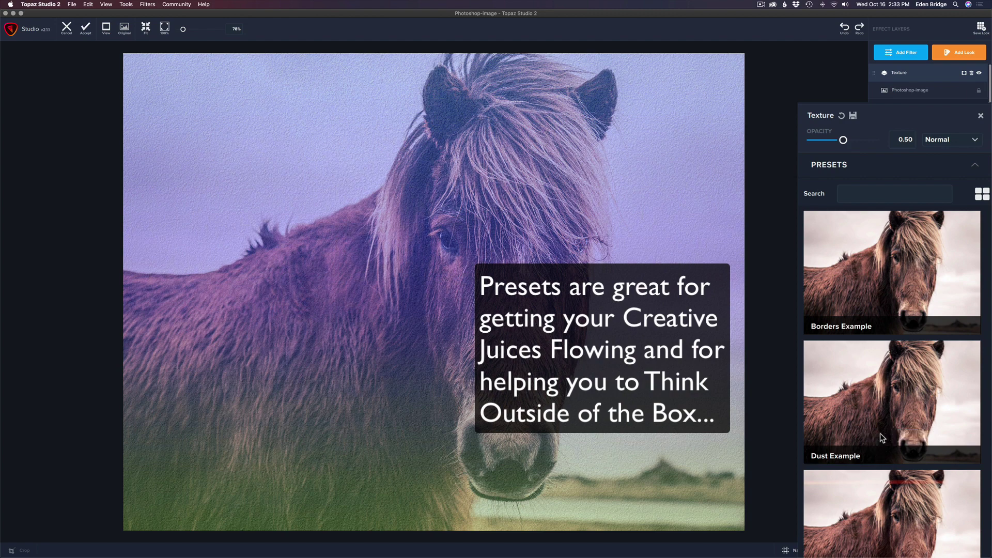
left_click(889, 165)
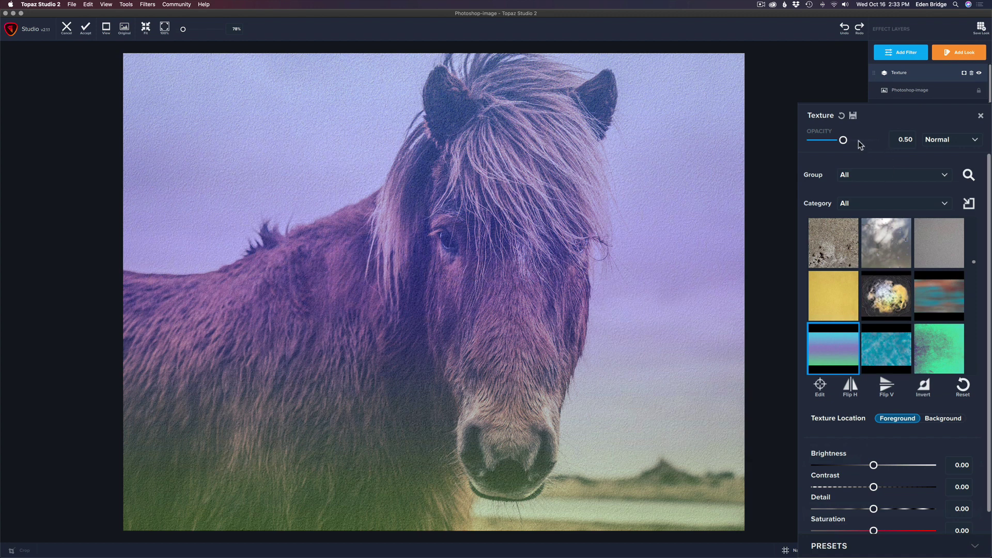
left_click(947, 141)
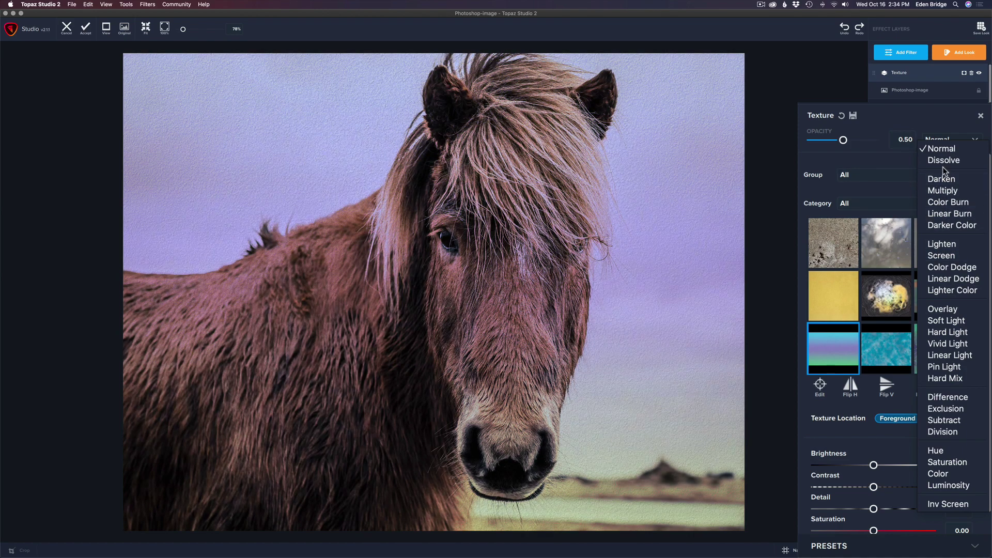
left_click(898, 120)
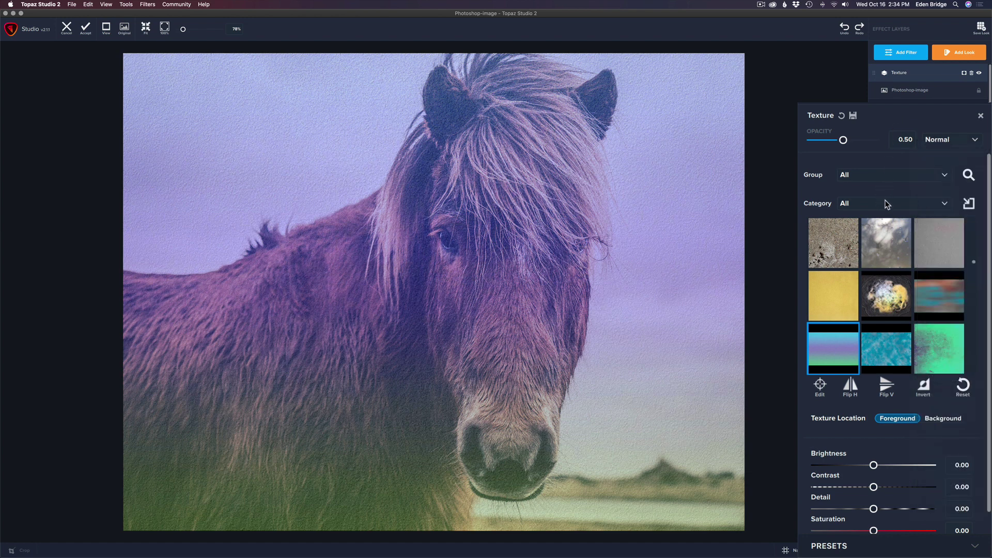
Step: Filter the textures to the Borders group and try several borders, including Black Paint Border, Blue Paint Border and Border 11, ending on Border 5
left_click(943, 176)
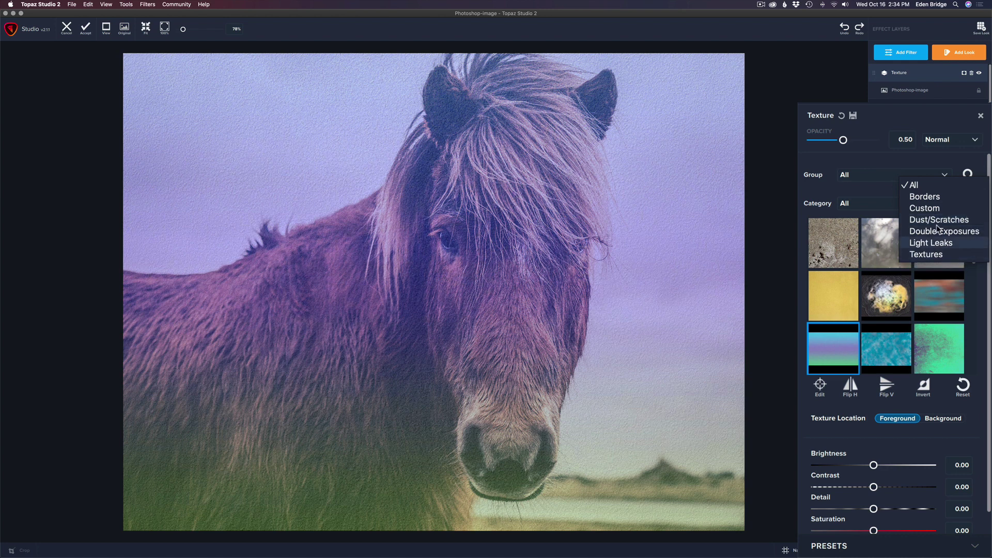
left_click(924, 196)
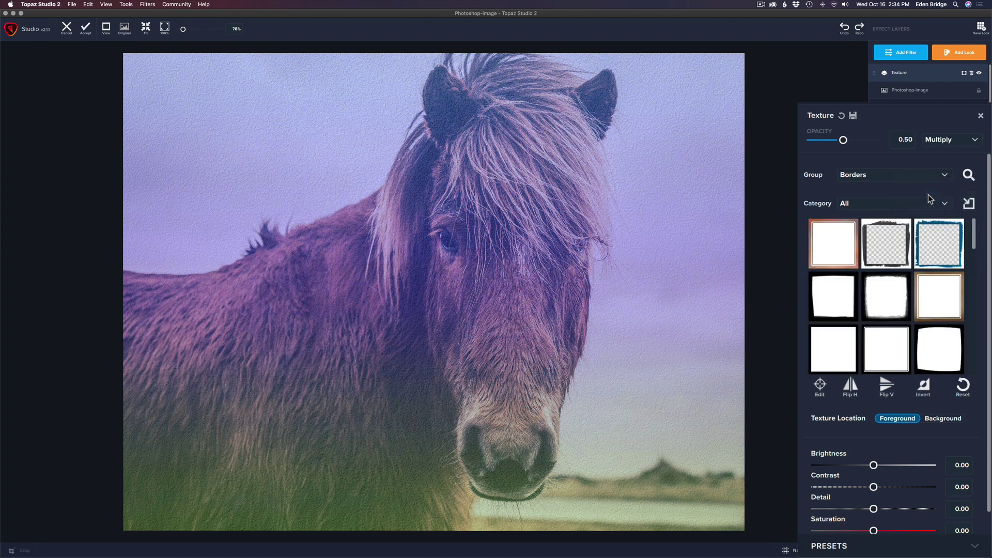
left_click(885, 232)
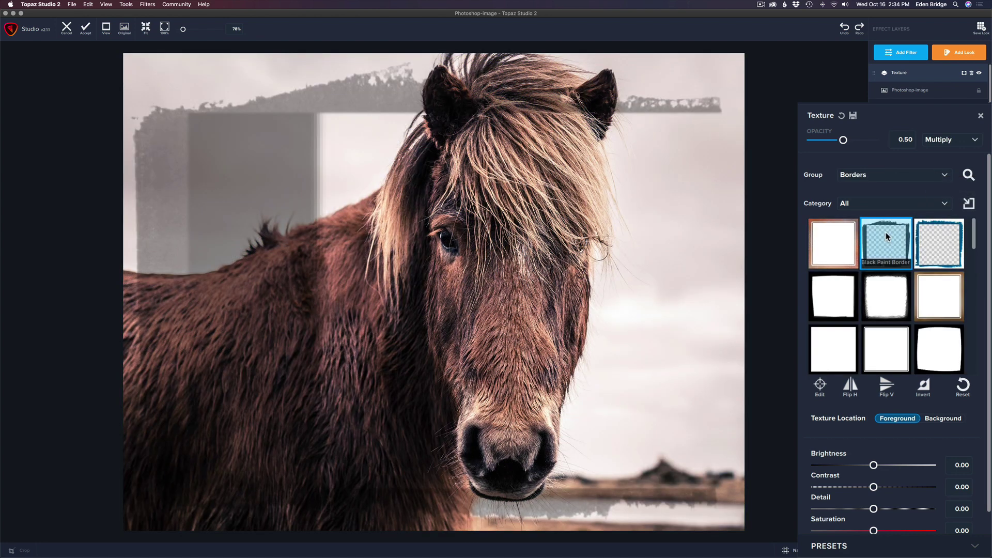
left_click(925, 238)
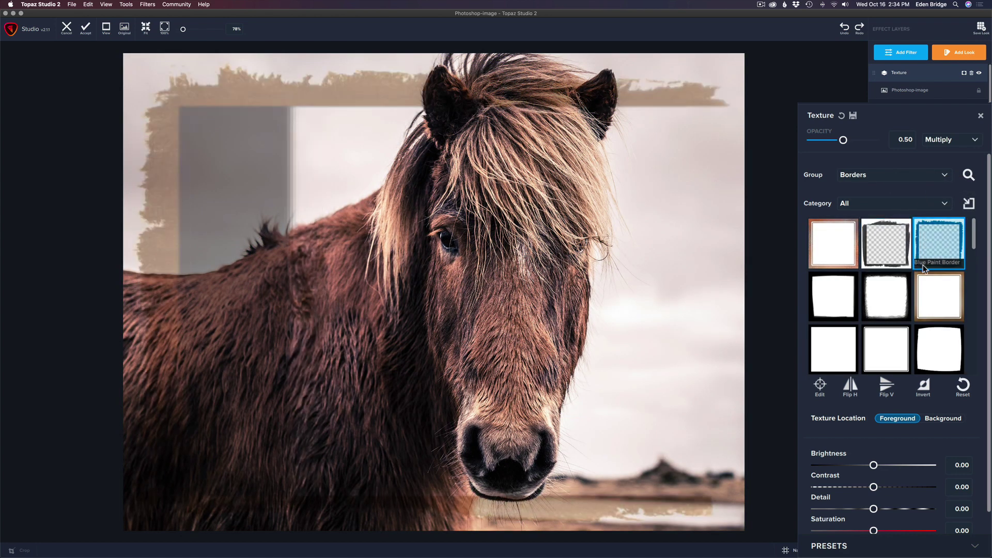
left_click(930, 292)
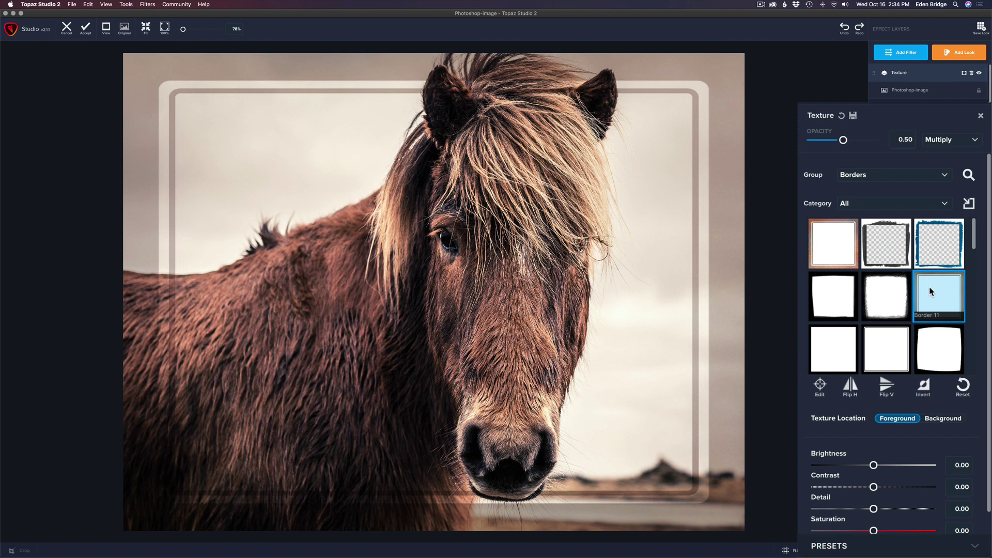
left_click(882, 347)
scroll(889, 336, "down", 3)
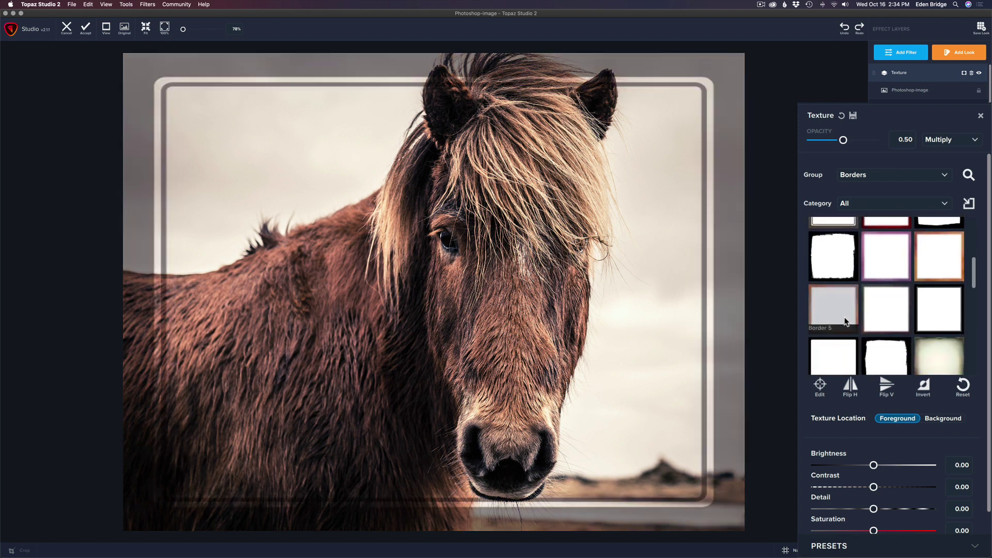
left_click(845, 303)
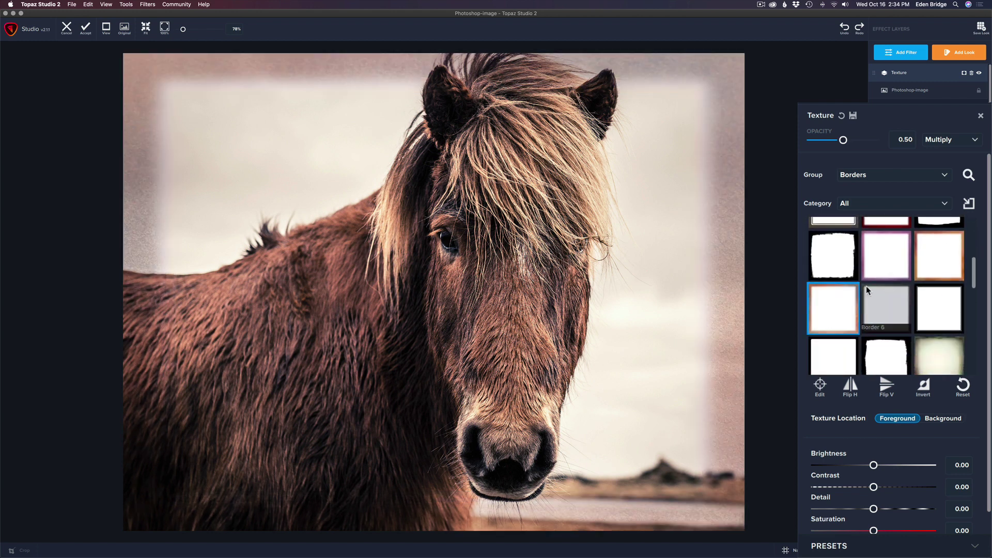
Step: Raise the border texture's opacity to 1.00 and try to reset it to its default value
left_click(843, 142)
left_click_drag(843, 142, 888, 143)
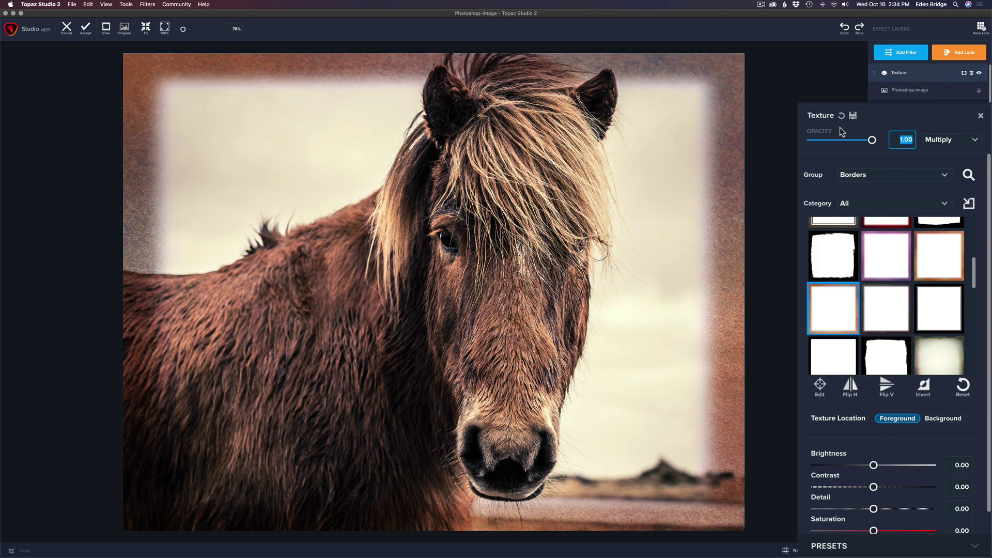
double_click(822, 127)
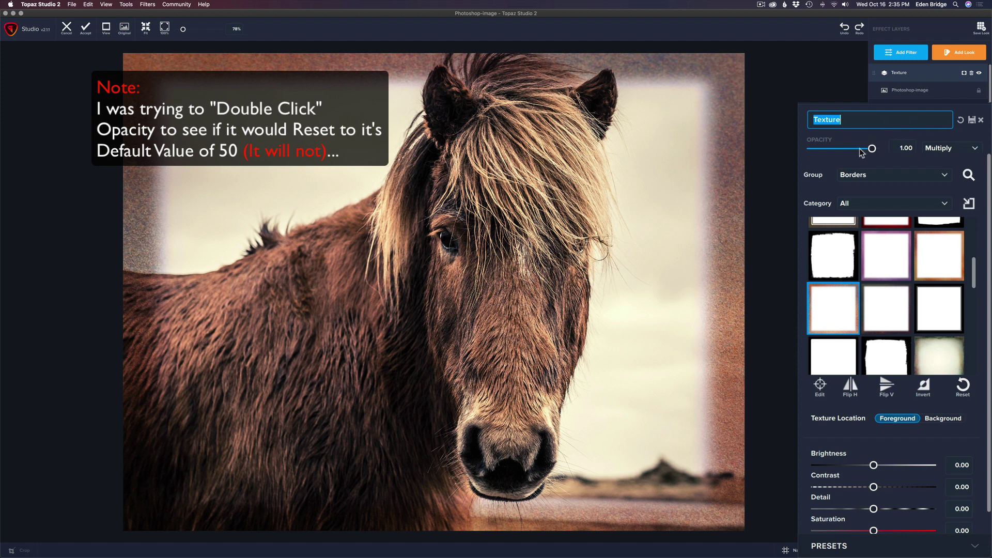
Step: Examine the blending modes available for the border texture and preview their effect on the image
left_click(950, 149)
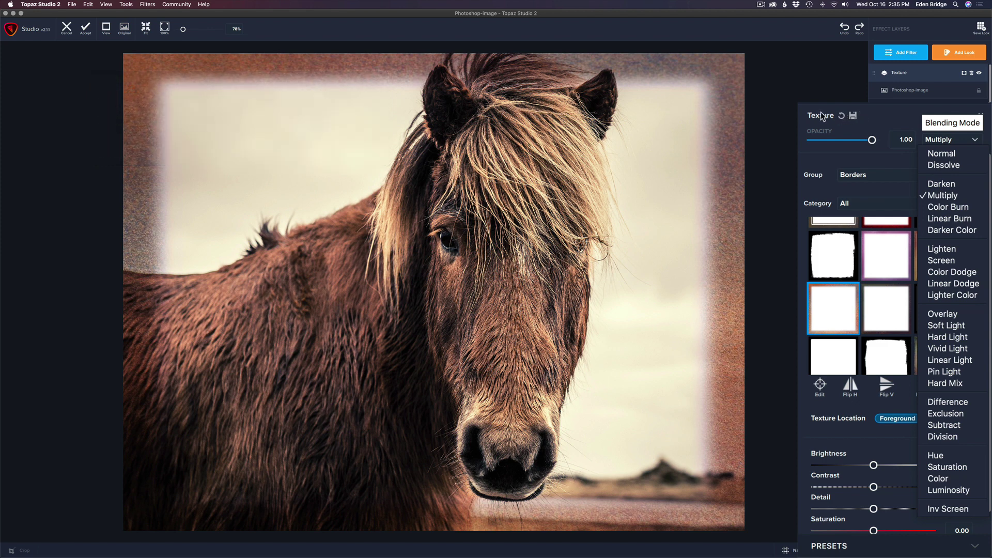
left_click(842, 115)
left_click(842, 115)
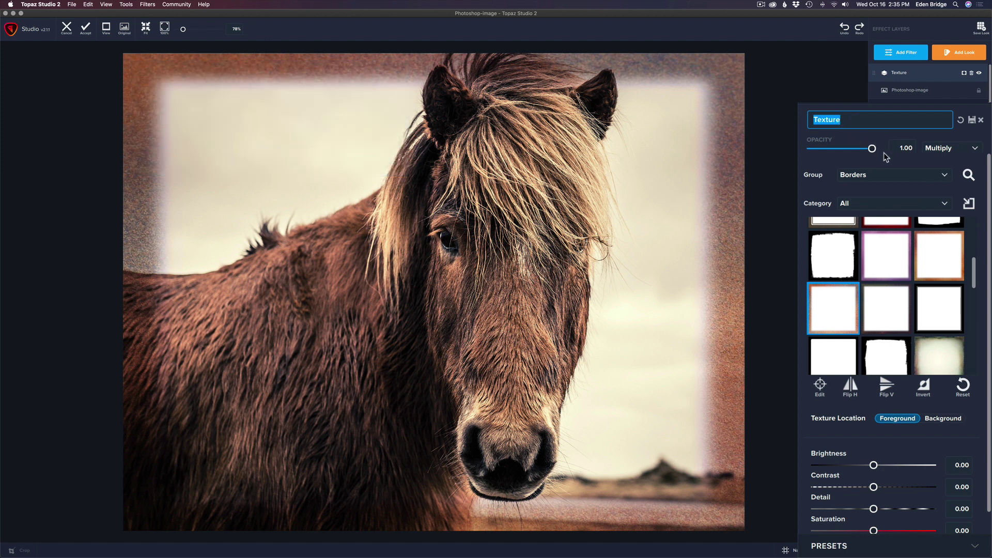
left_click(973, 149)
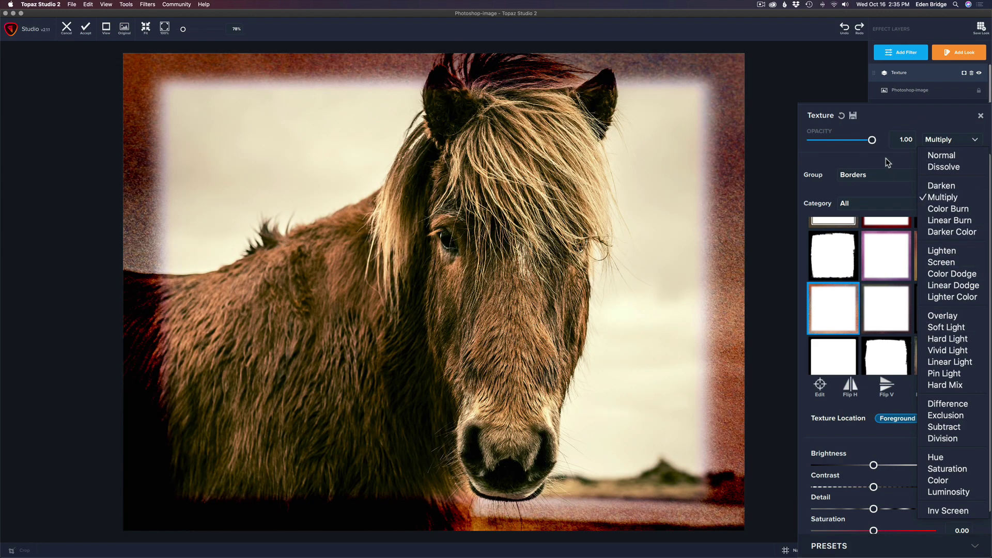
left_click(885, 159)
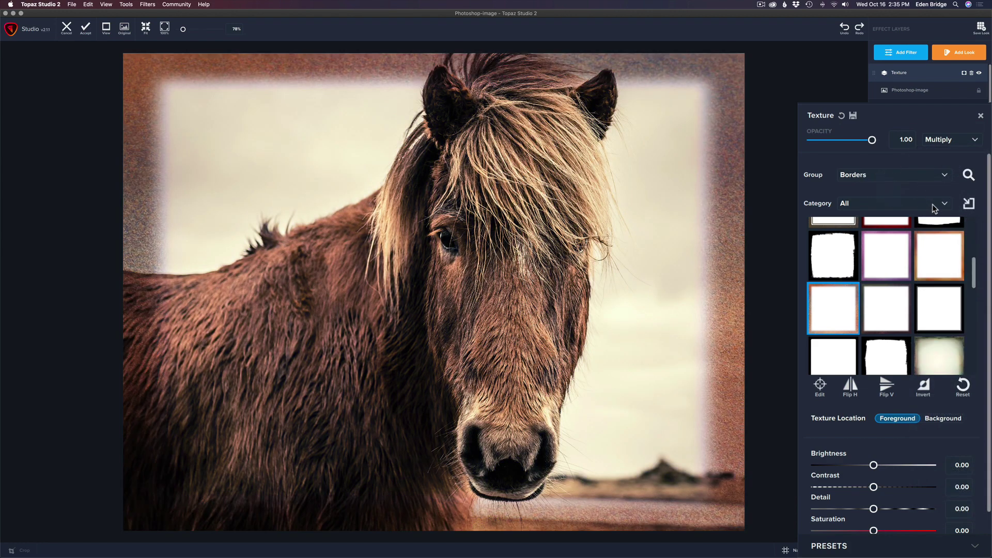
Step: Set the texture group back to All and review the list of texture categories
left_click(941, 174)
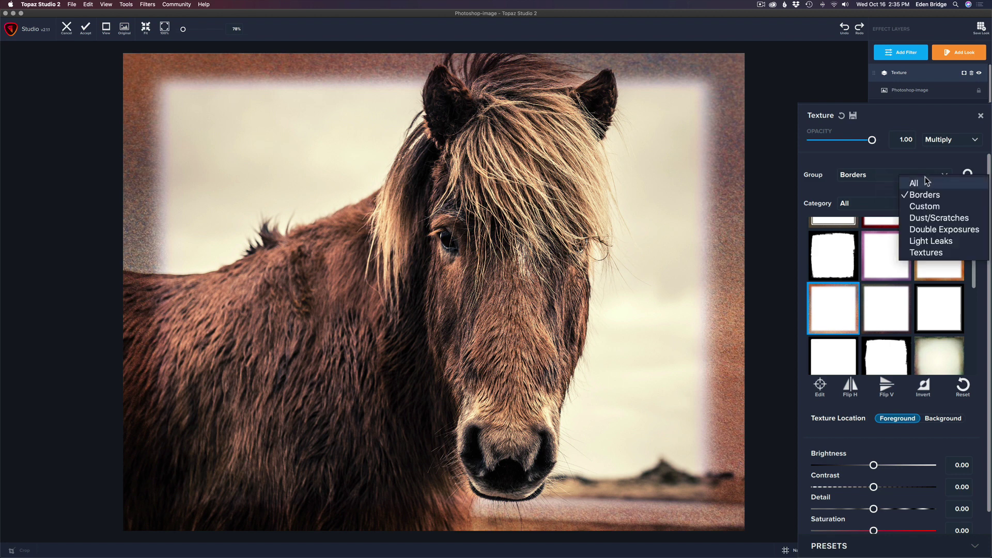
left_click(924, 183)
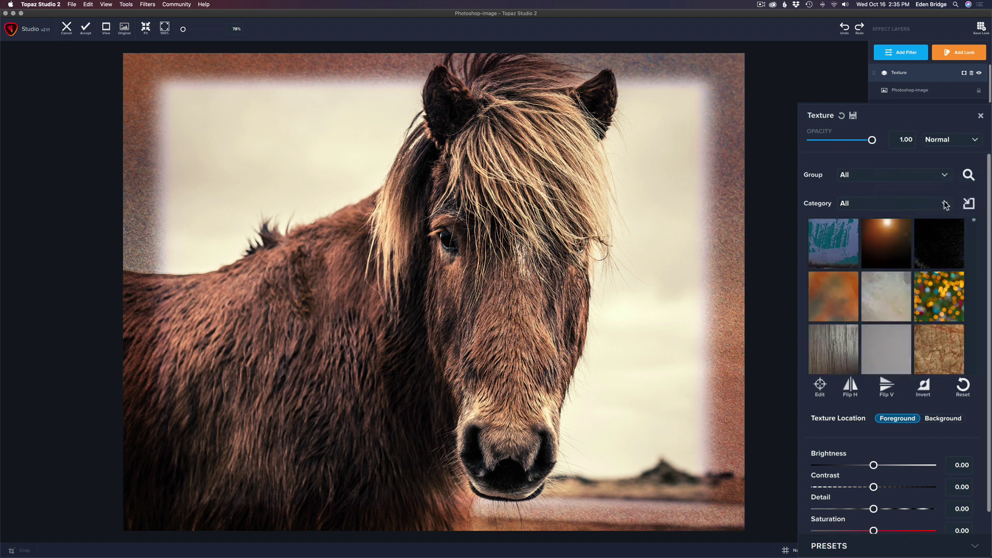
left_click(944, 204)
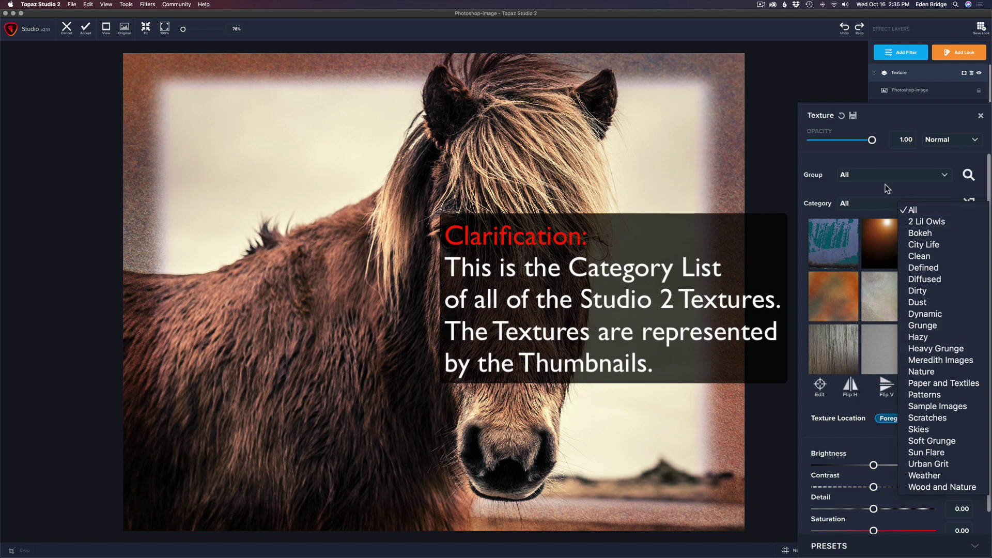
left_click(966, 210)
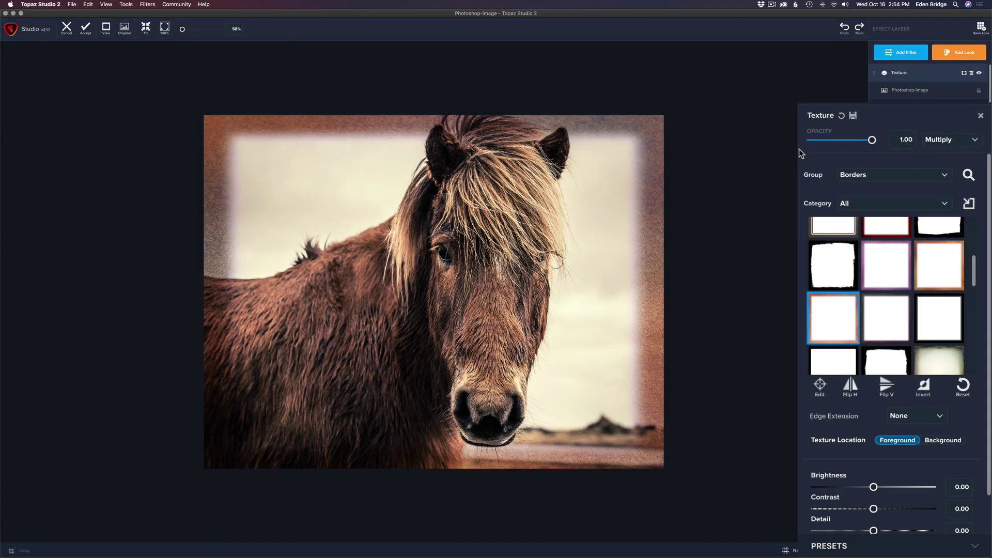
Step: Reset the Texture filter to its default settings
left_click(841, 117)
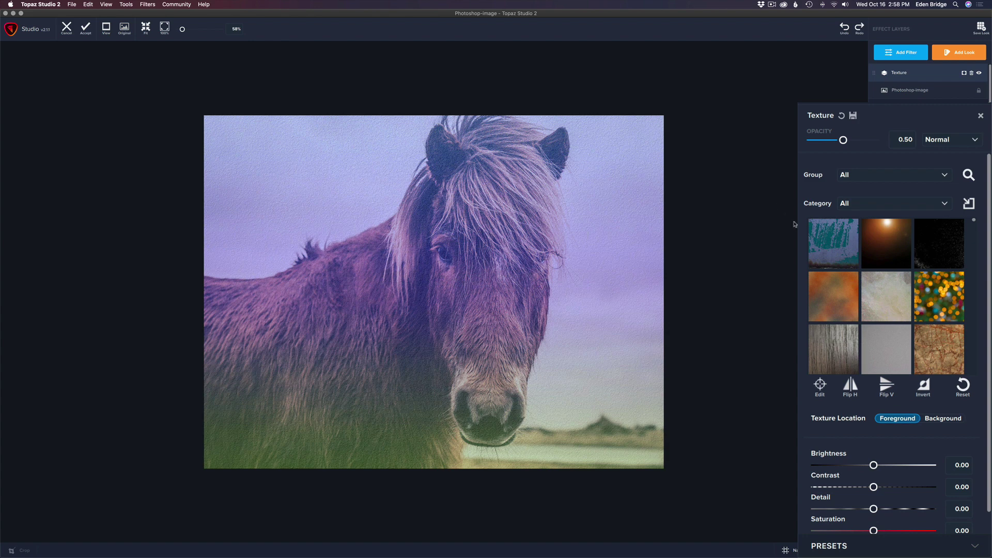
Step: Set the texture's opacity to 1.00 and its texture location to Background
left_click_drag(842, 141, 872, 139)
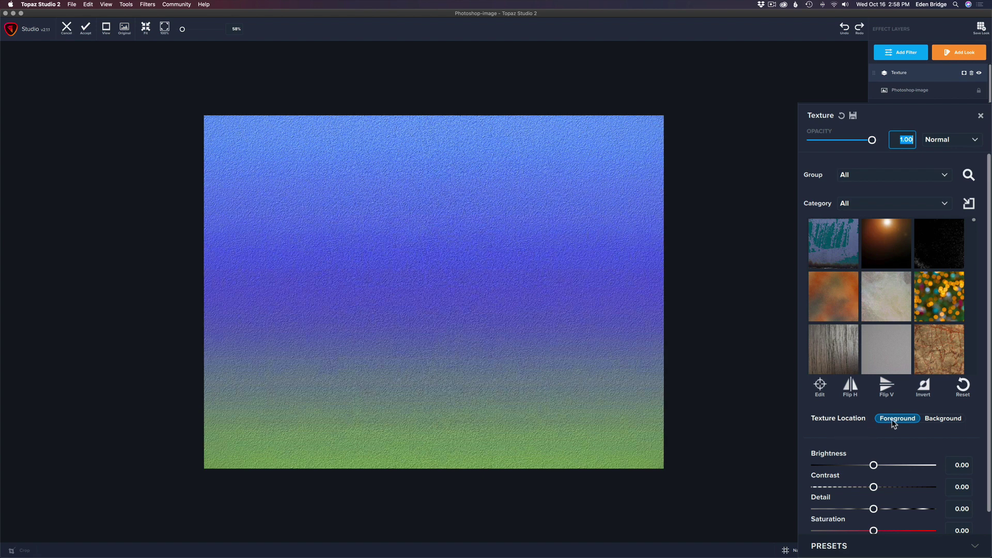
left_click(945, 419)
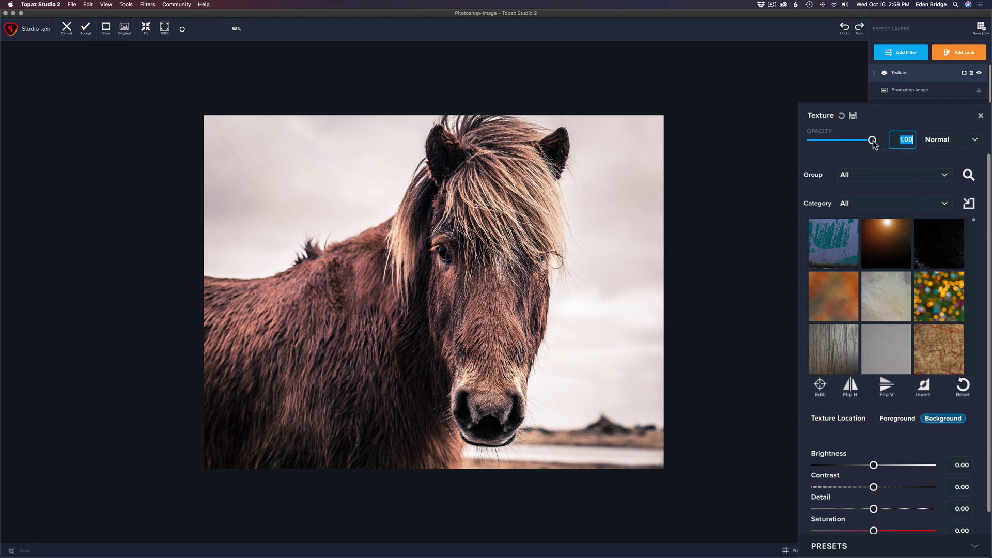
Step: Preview the background texture with its opacity at 0.00 and again at 1.00
left_click_drag(872, 142, 814, 141)
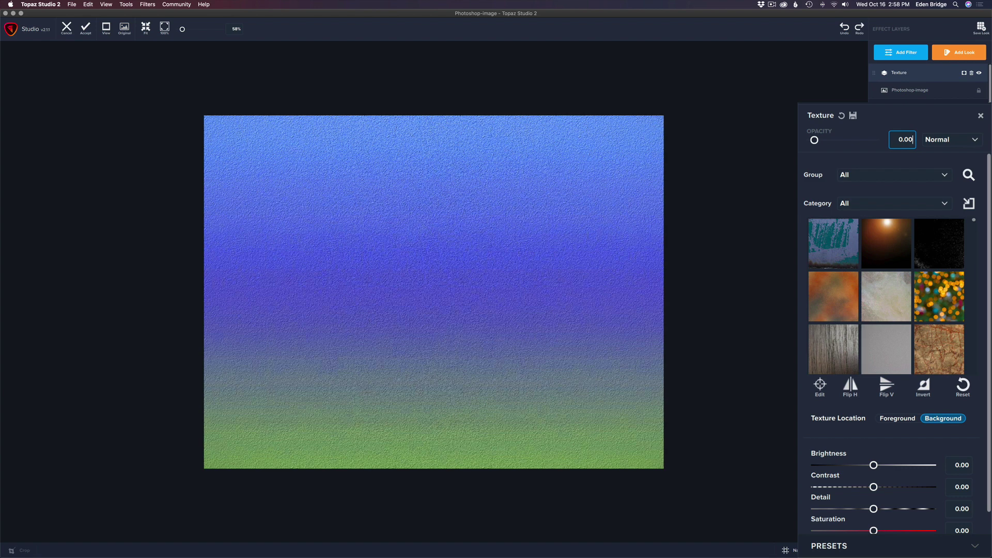
left_click_drag(814, 140, 878, 140)
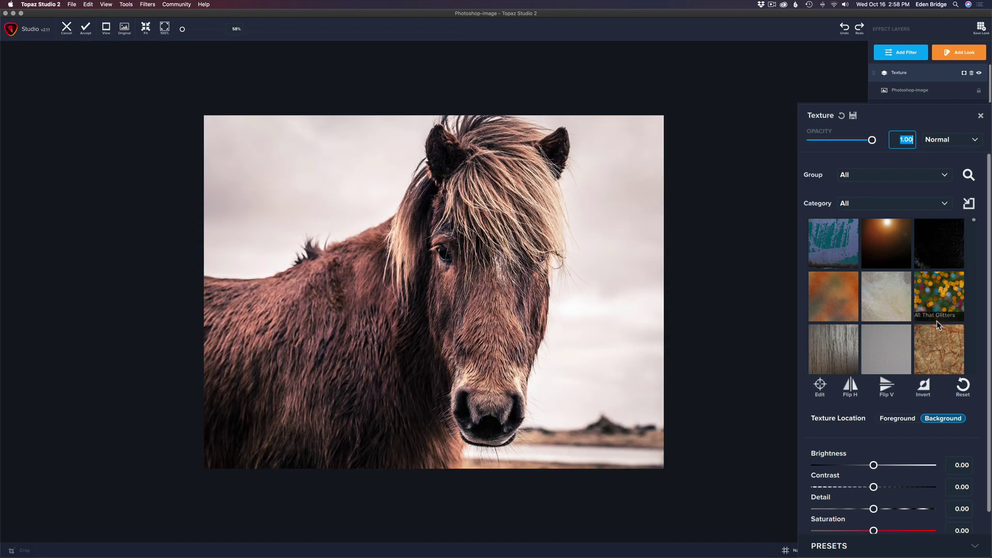
Step: Set the texture location to Foreground and the texture's opacity to 0.50
left_click(900, 417)
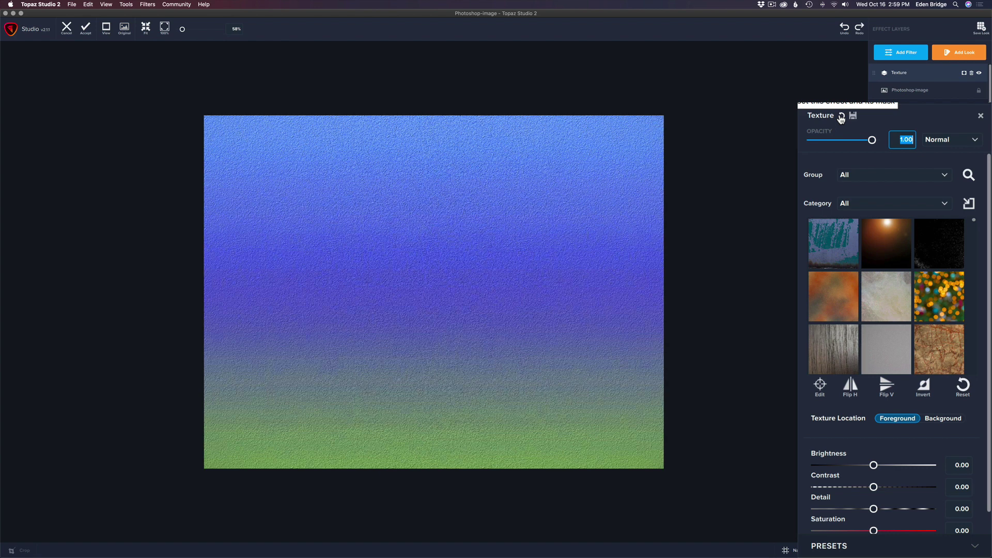
type("0.5")
key("Return")
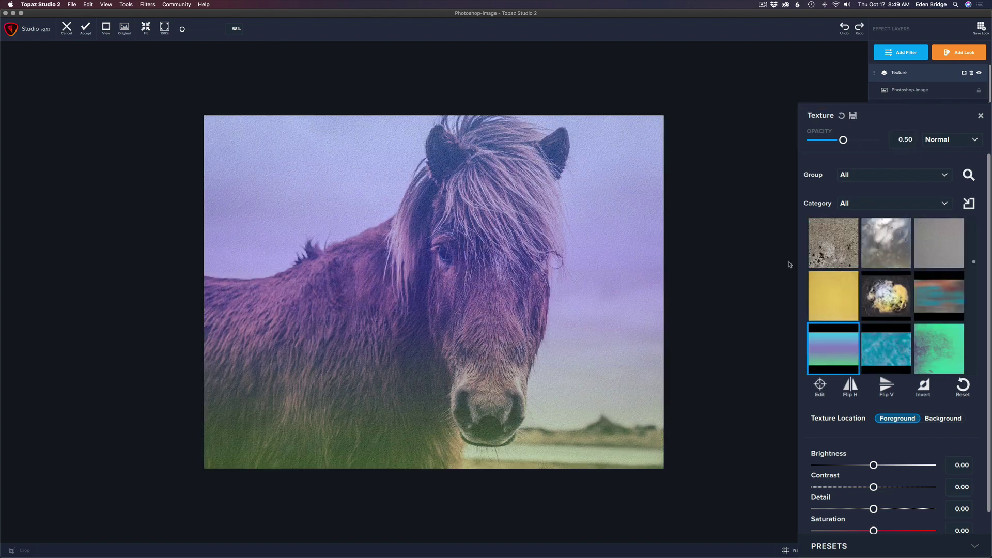
Step: Show the texture search field and browse through the full texture library
left_click(968, 175)
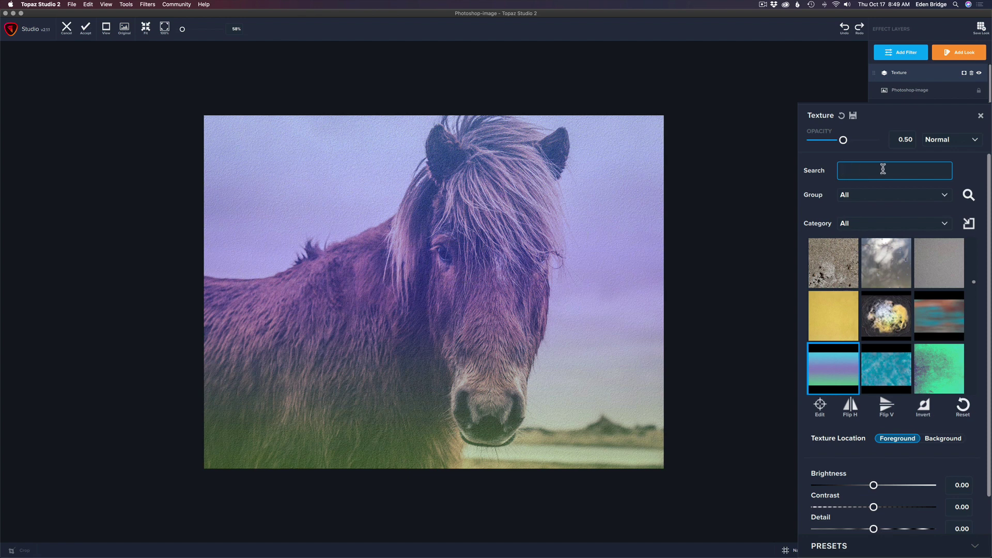
scroll(891, 299, "down", 5)
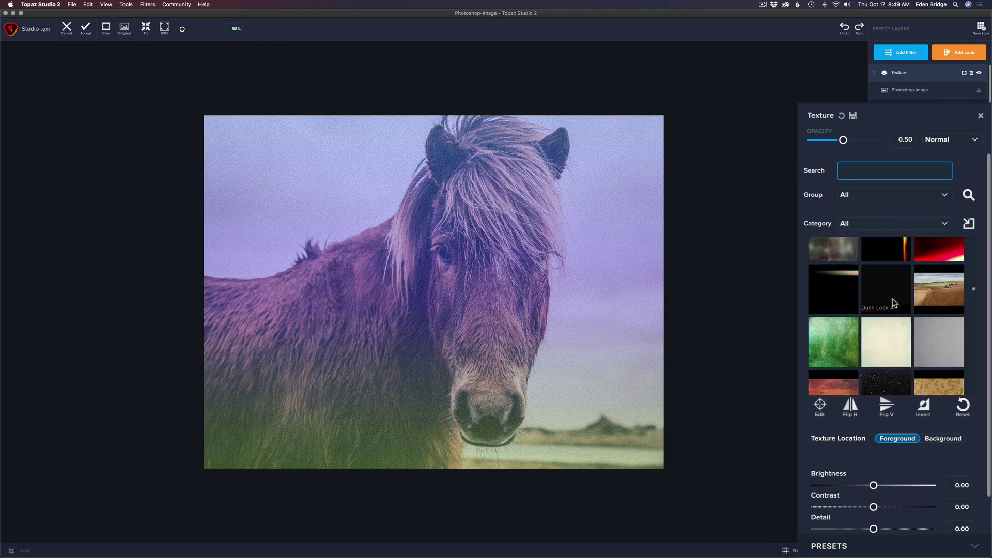
scroll(893, 302, "down", 10)
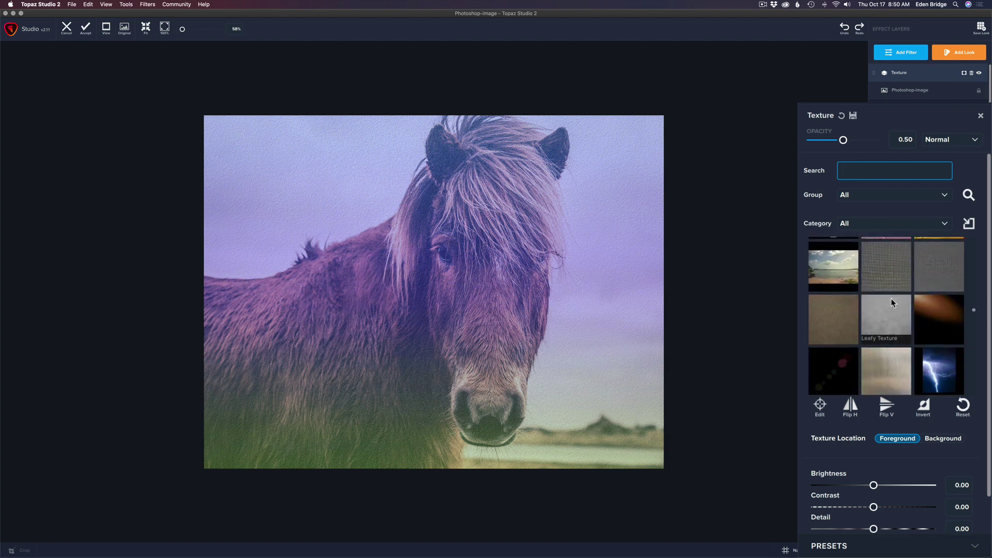
scroll(890, 298, "down", 10)
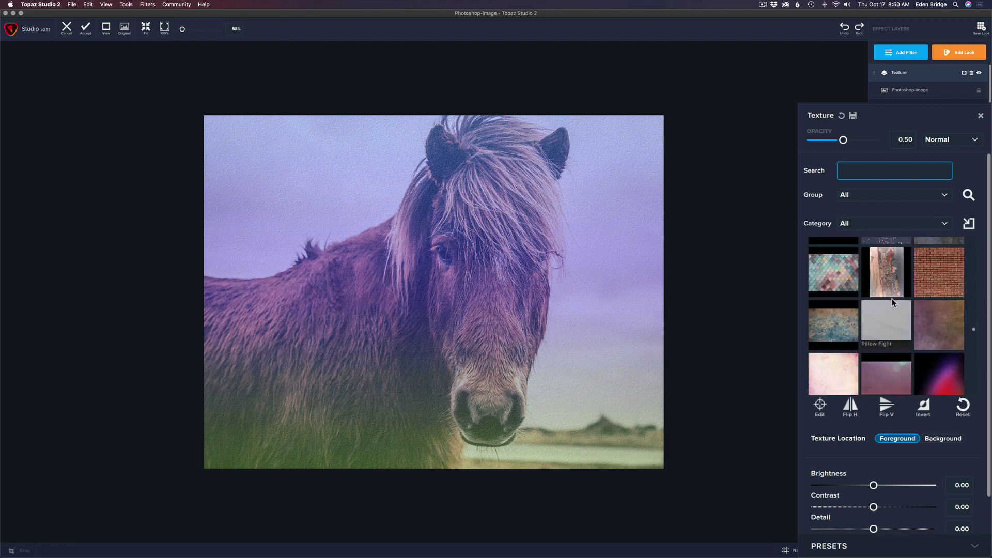
scroll(892, 302, "down", 10)
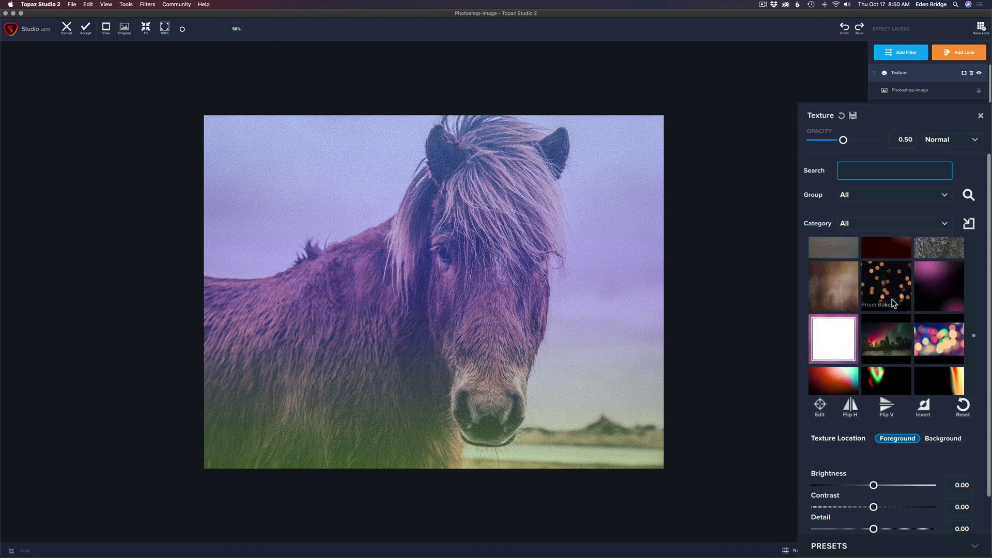
scroll(892, 302, "down", 10)
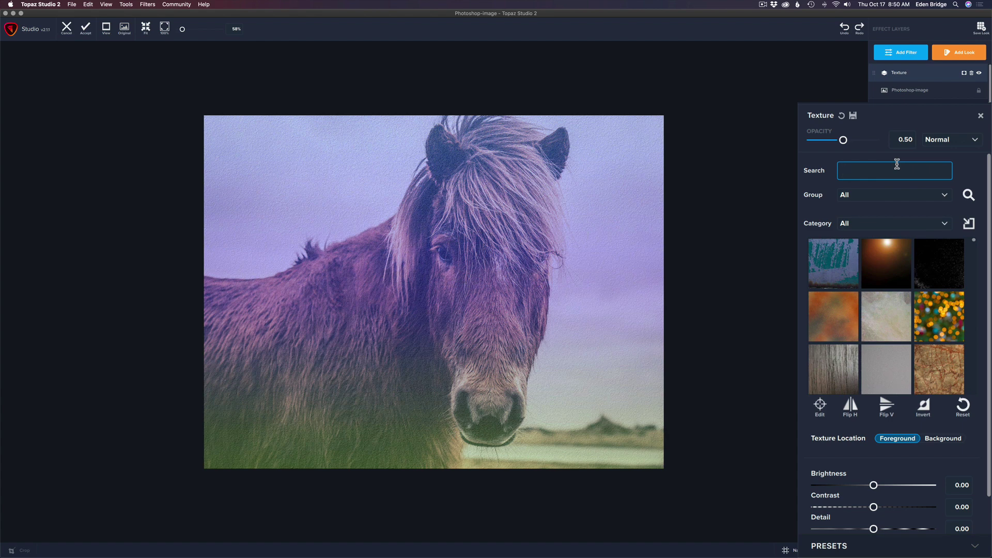
Step: Search the texture library for "cornfield" and clear the search term
type("cornfie")
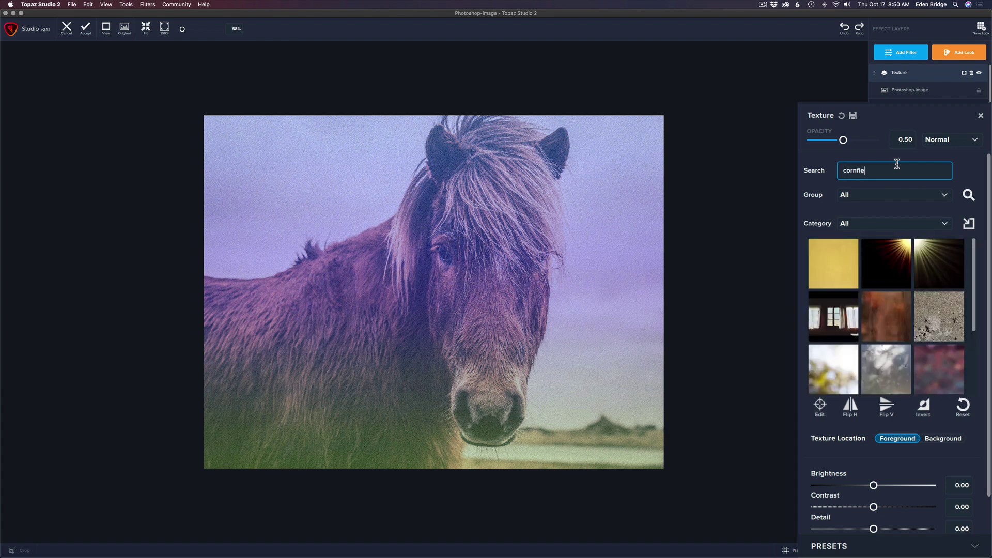
type("ld")
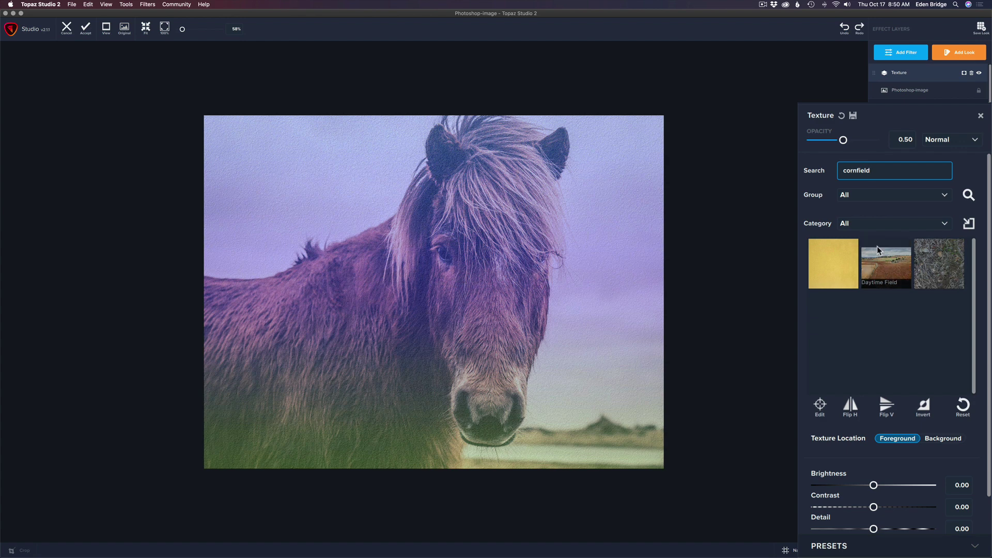
key("super+a")
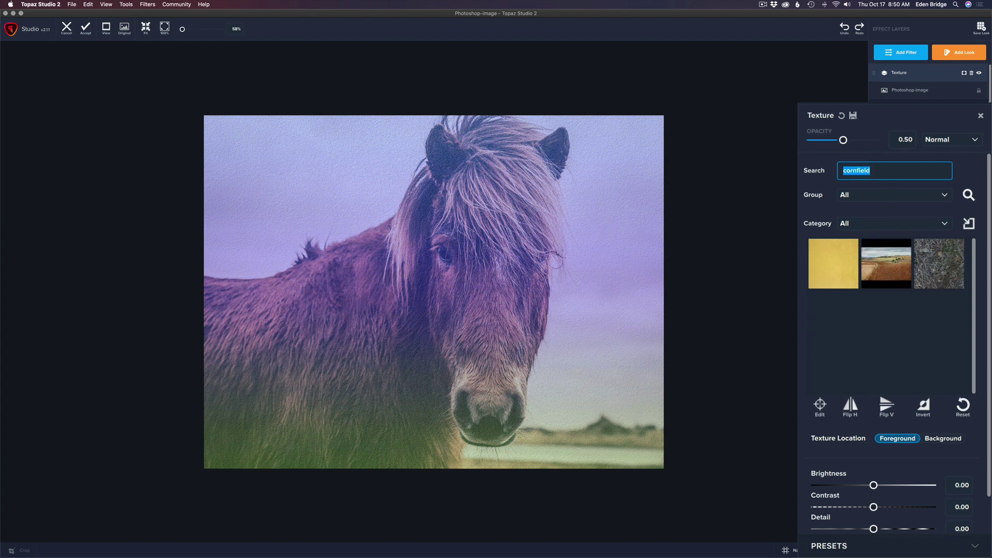
key("BackSpace")
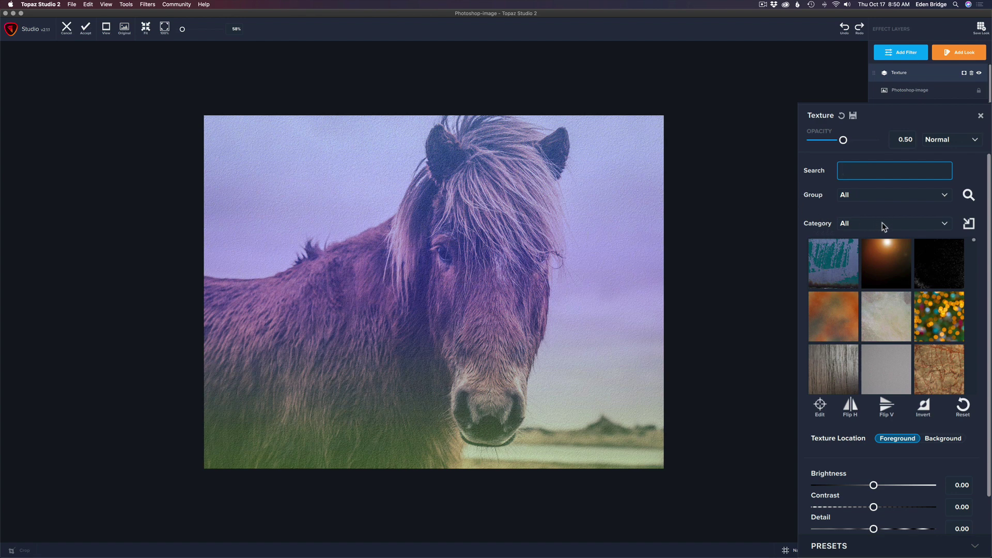
Step: Filter the textures to the Meredith Images category and browse its thumbnails
left_click(943, 227)
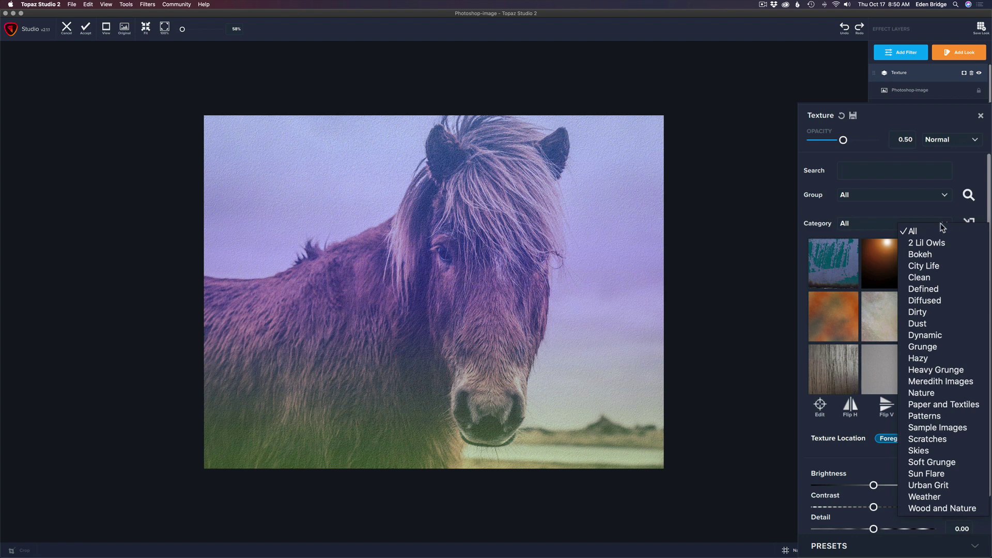
left_click(938, 383)
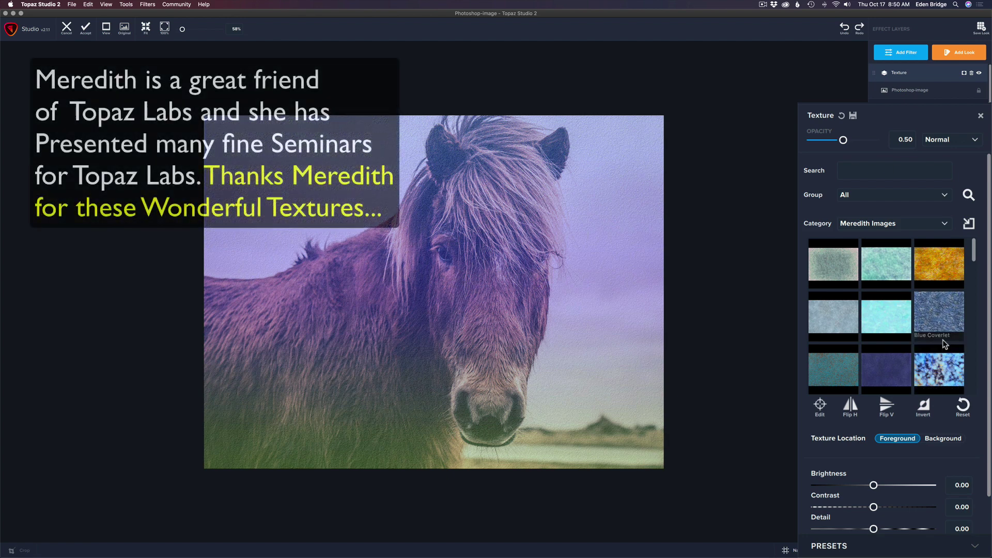
scroll(933, 325, "down", 3)
scroll(931, 321, "down", 2)
scroll(932, 322, "up", 1)
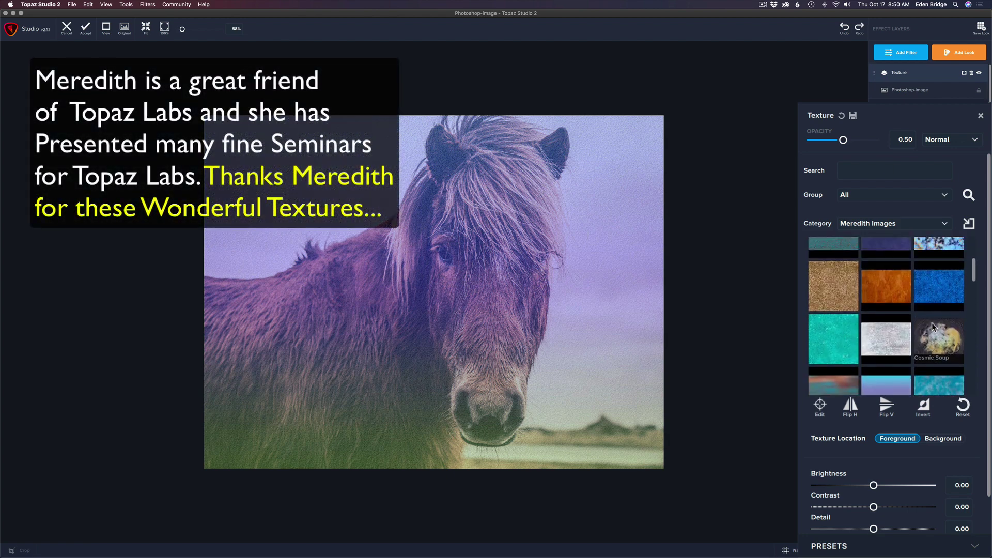
Step: Compare the Bronze Glitter, orange and Capri Grotto textures on the photo, and settle on Bronze Glitter
left_click(839, 284)
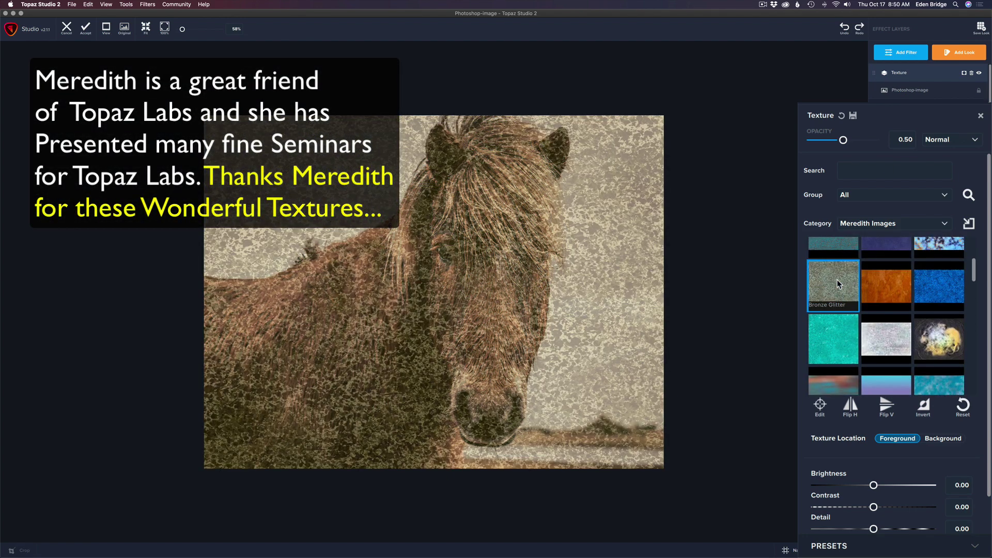
left_click(893, 284)
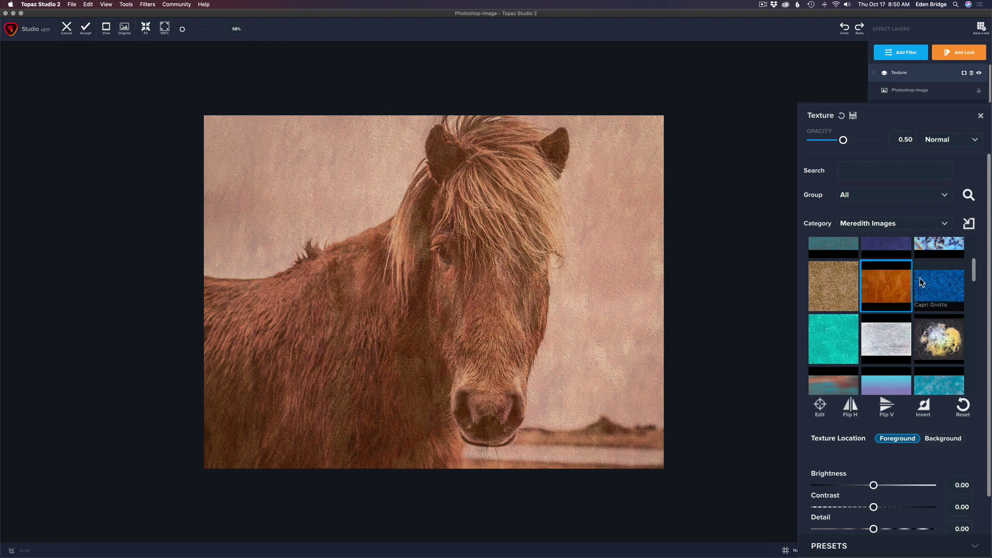
left_click(937, 284)
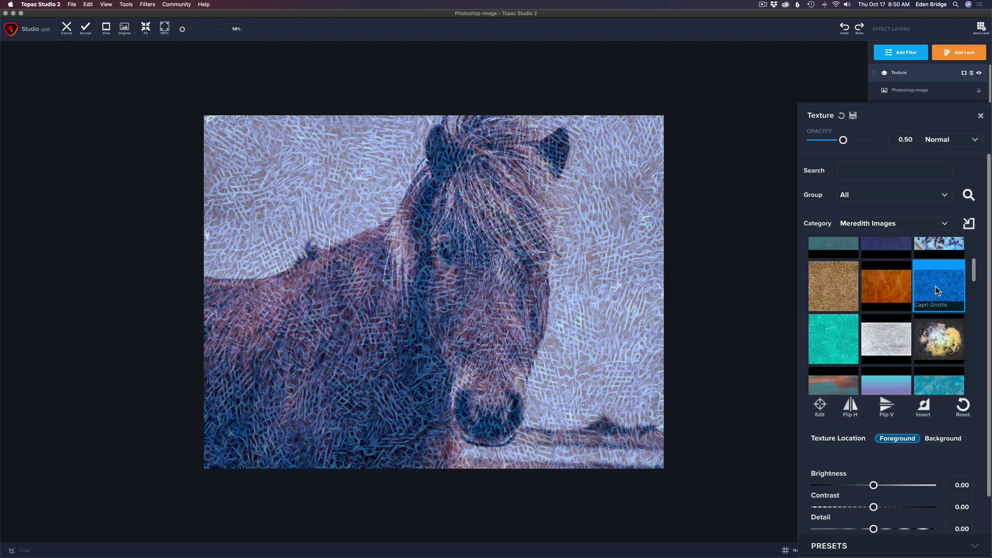
left_click(844, 284)
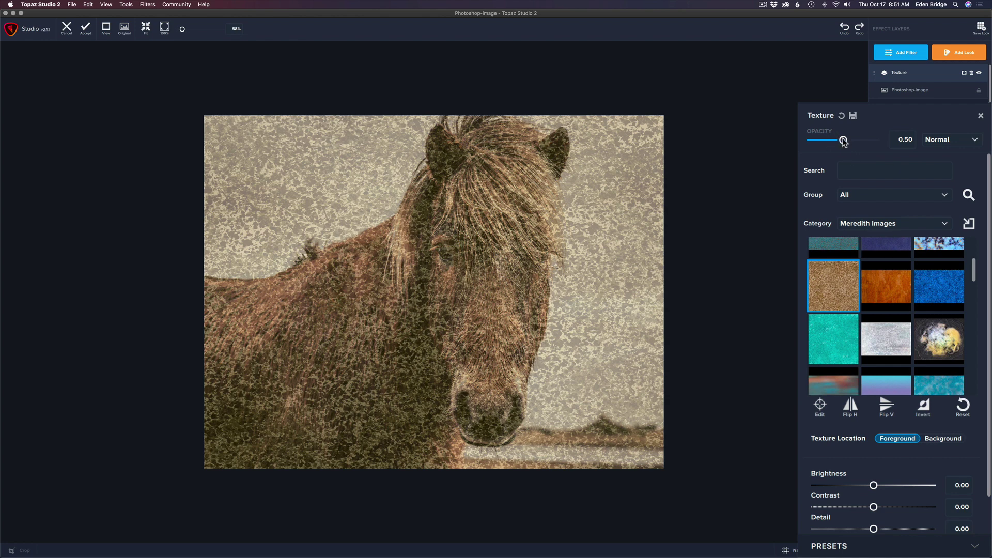
Step: Raise the Bronze Glitter texture's opacity to 1.00, blend it with Multiply, and lower the opacity to 0.39
left_click_drag(835, 140, 908, 139)
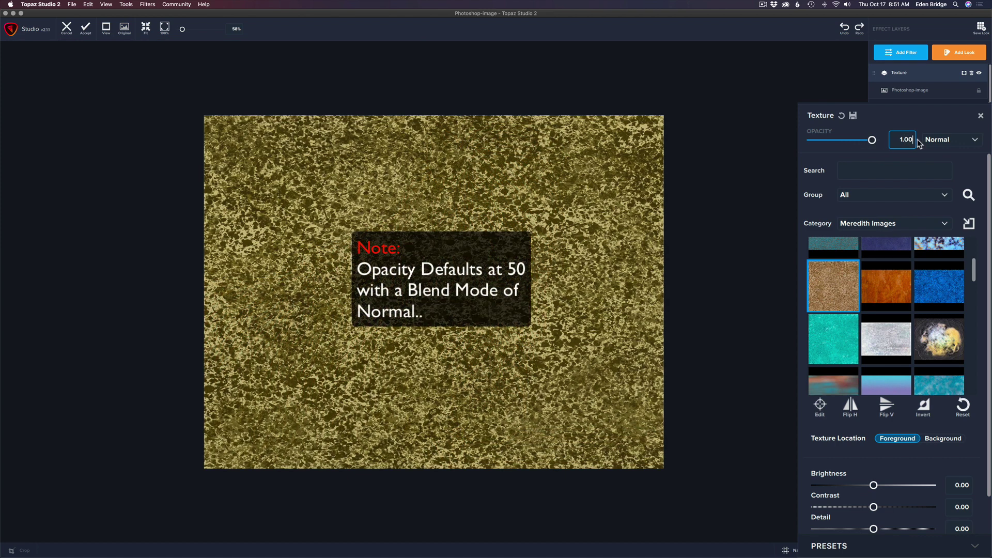
key("Return")
left_click(976, 141)
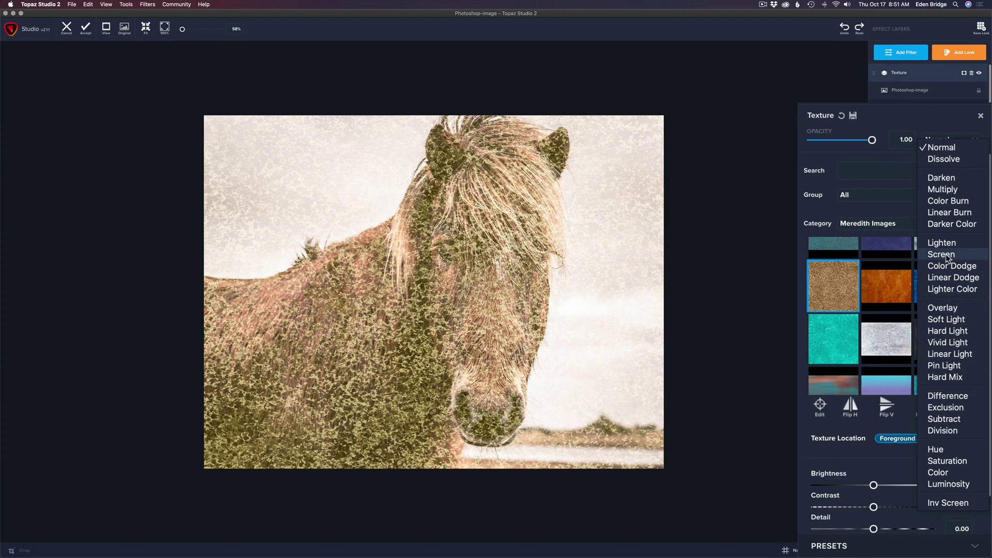
left_click(946, 190)
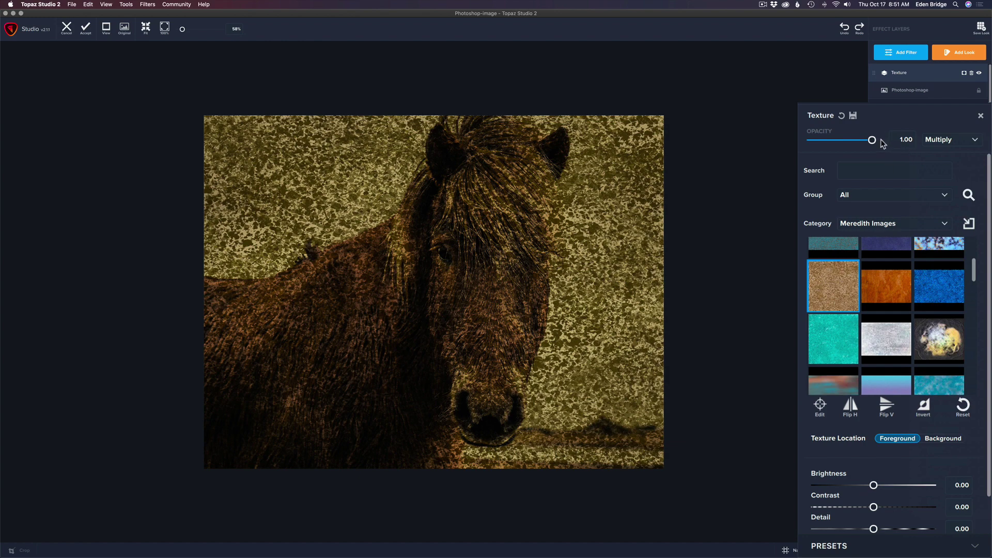
left_click_drag(872, 140, 836, 141)
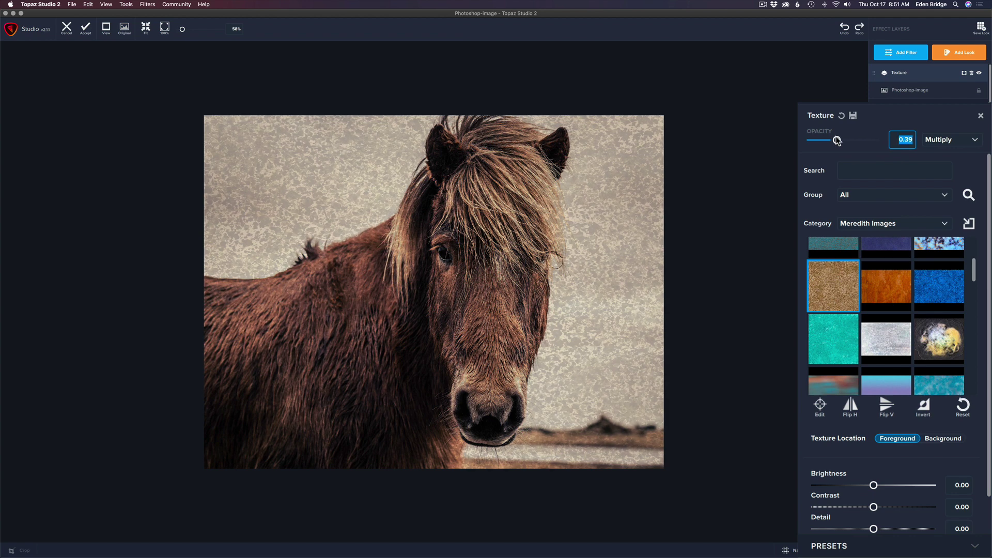
Step: Set the texture's blending mode to Normal and fine-tune its opacity, trying 0.48 and settling on 0.39
left_click(975, 143)
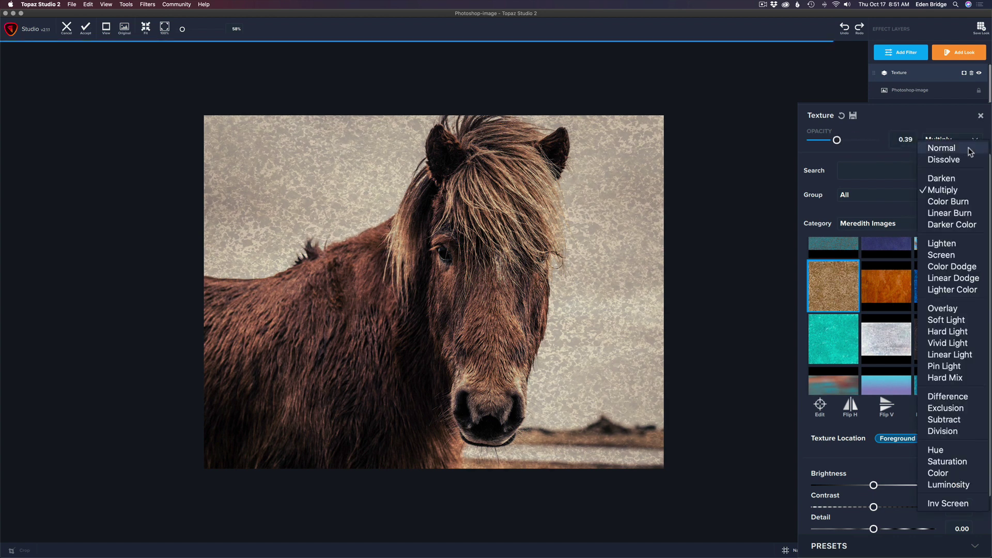
left_click(956, 147)
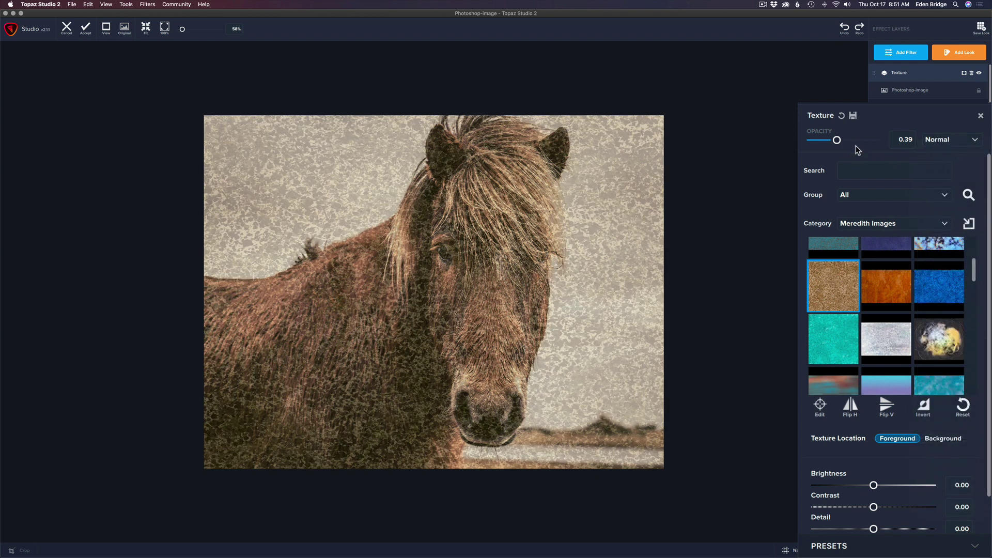
mouse_move(837, 142)
left_mouse_down()
mouse_move(849, 141)
mouse_move(841, 141)
left_mouse_up()
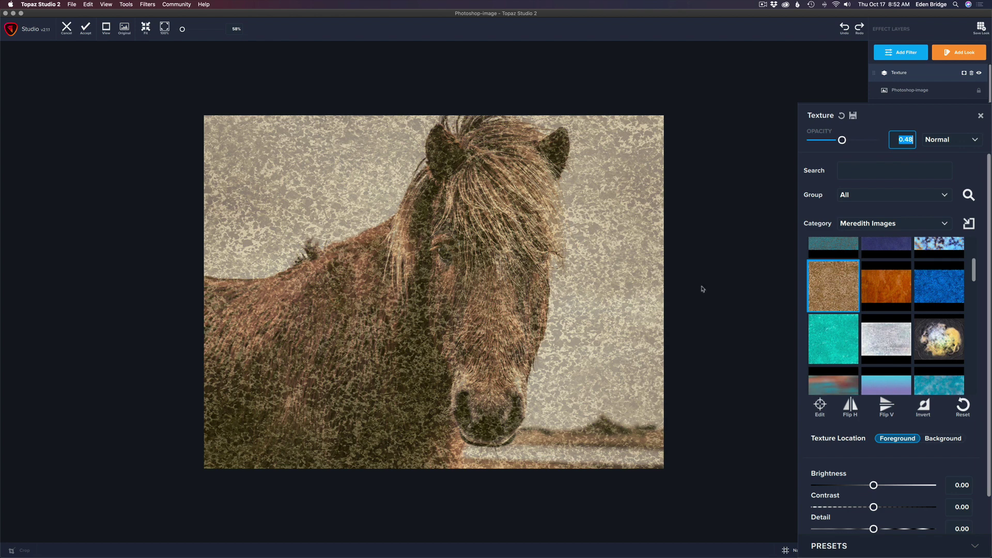
left_click_drag(842, 140, 836, 142)
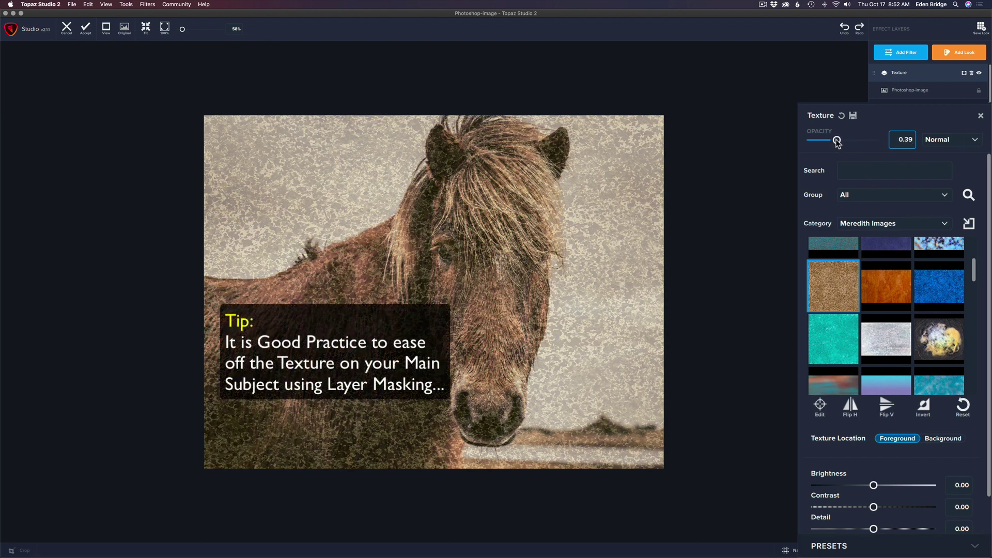
key("Tab")
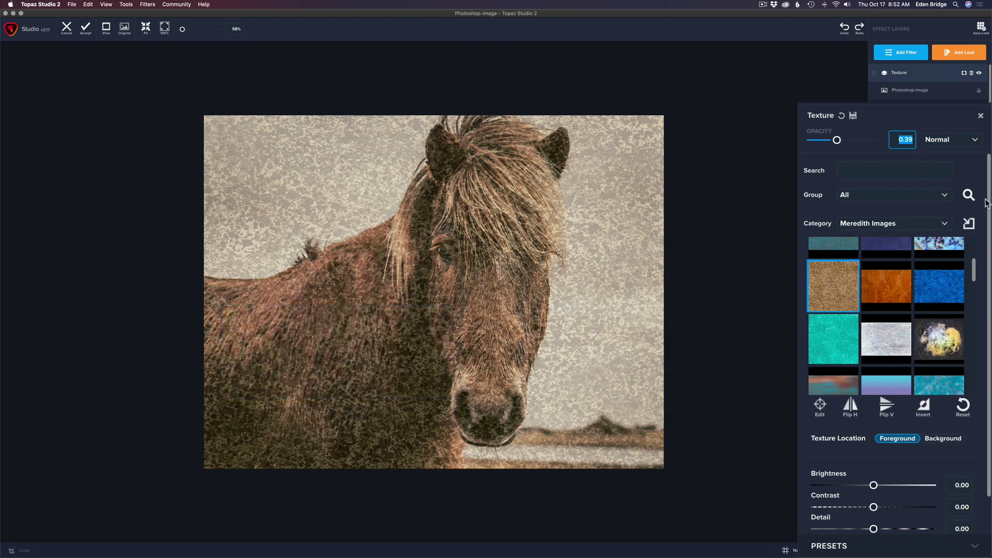
Step: Try enlarging the texture's frame beyond the photo and centering it over the image, and reset the texture's transformation
scroll(988, 201, "down", 3)
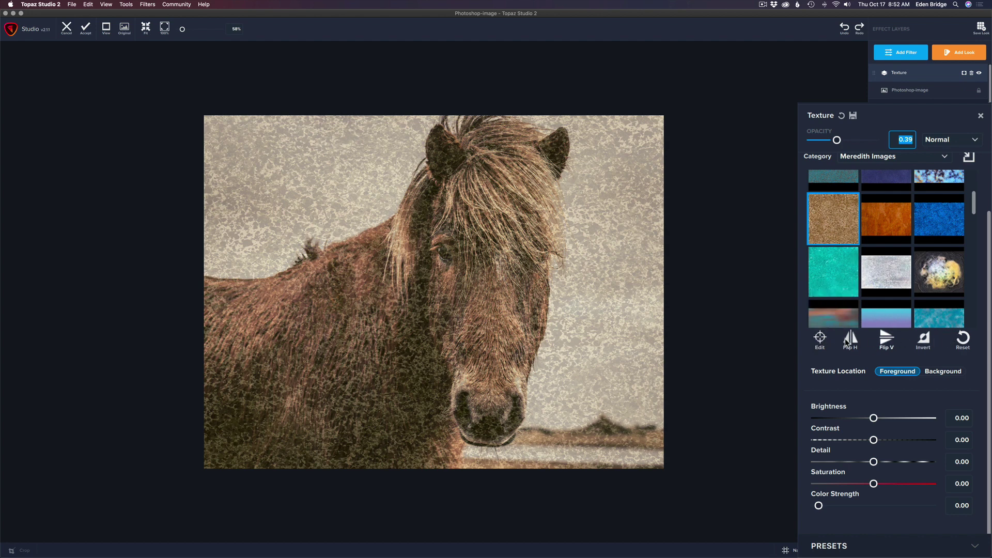
left_click(822, 340)
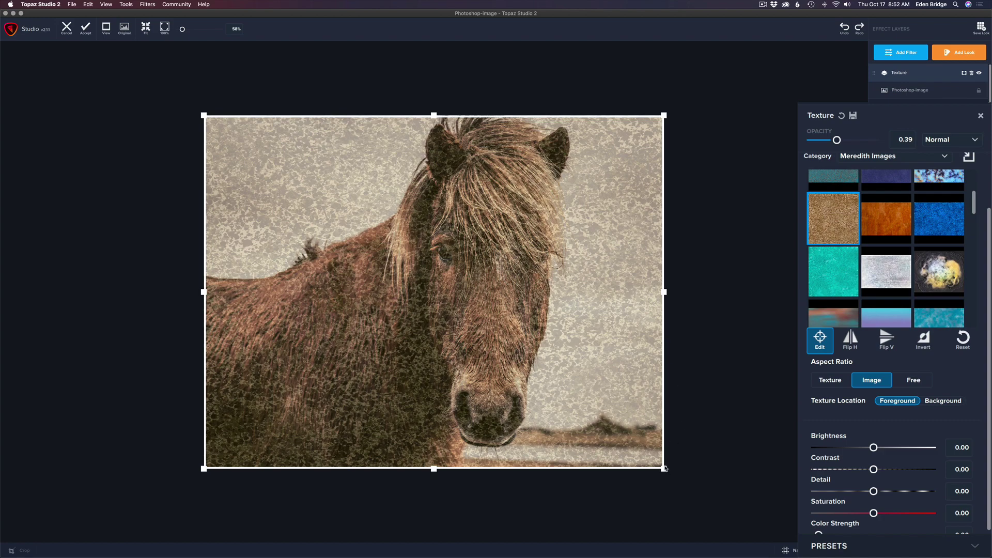
left_click_drag(665, 467, 727, 516)
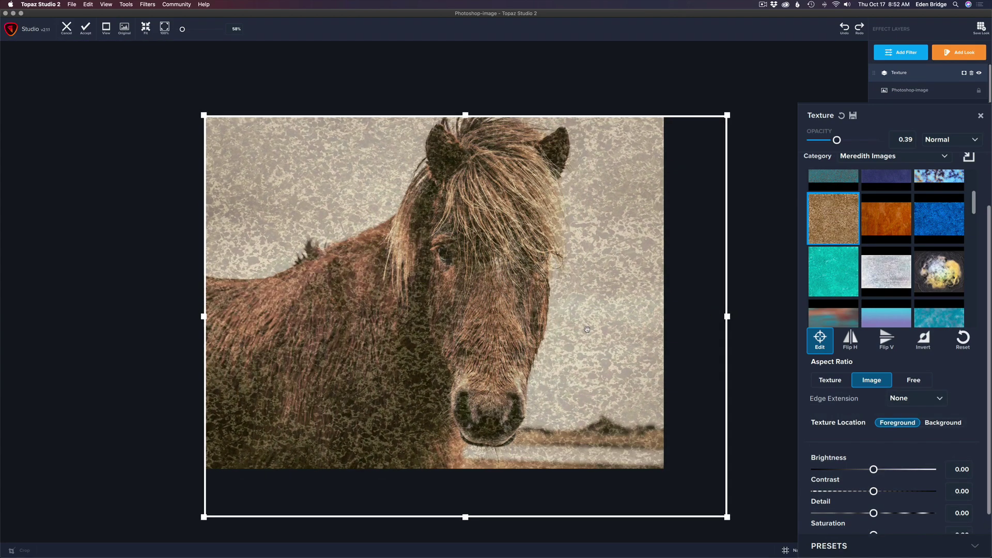
left_click_drag(587, 329, 567, 316)
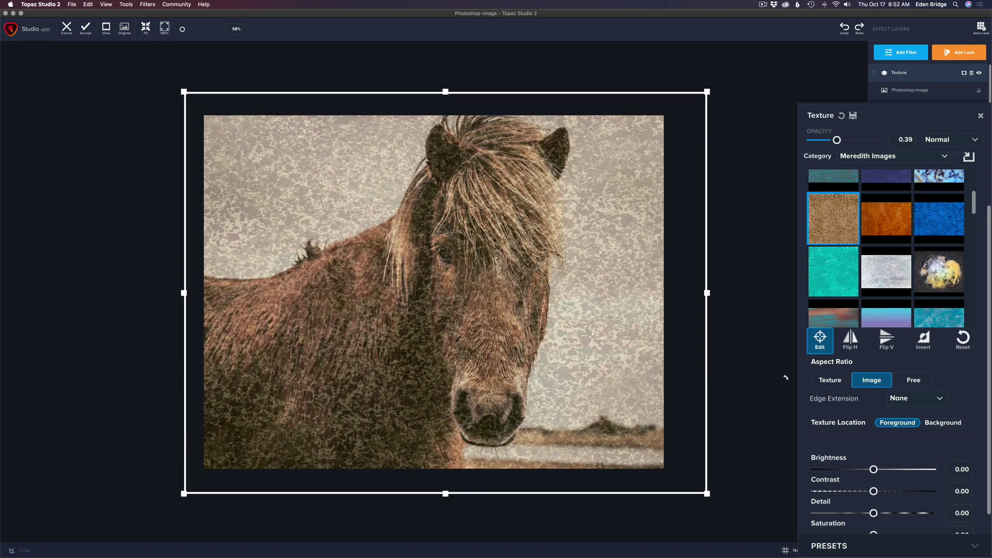
left_click(963, 339)
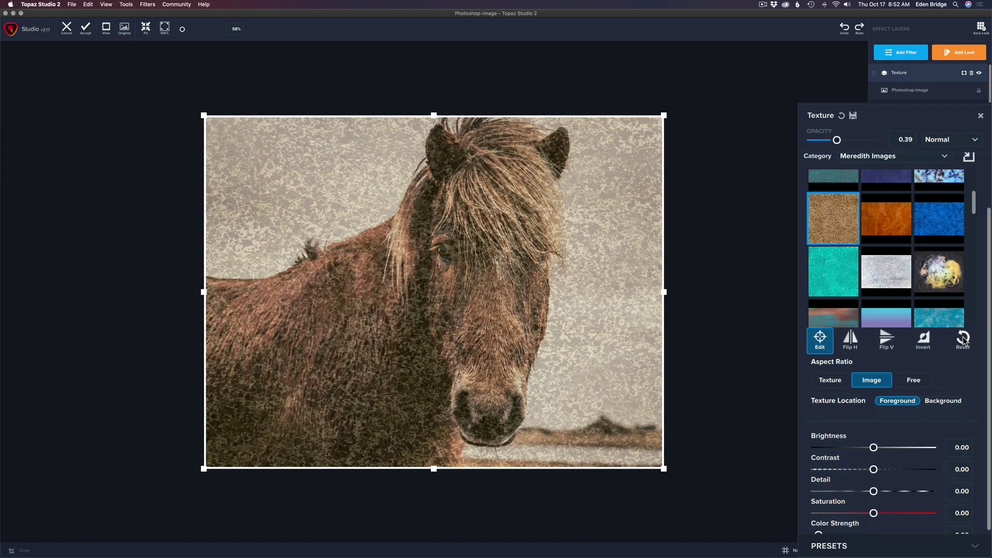
Step: Try flipping the Bronze Glitter texture horizontally and vertically
left_click(851, 340)
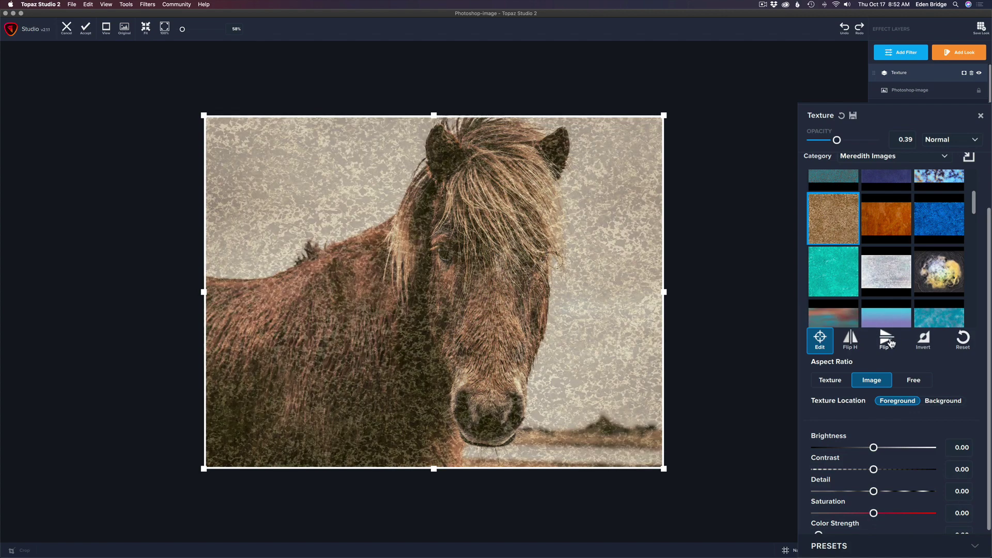
left_click(889, 343)
left_click(889, 342)
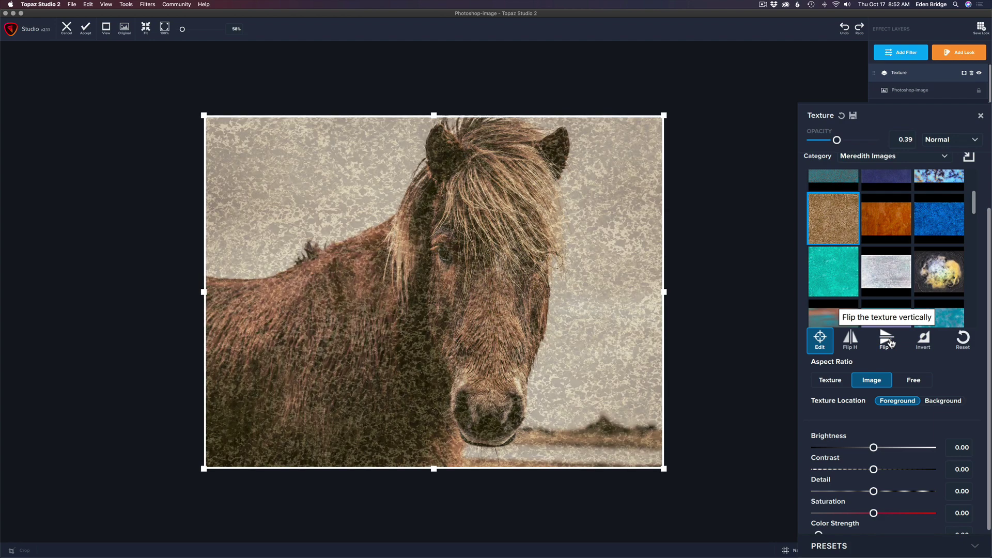
left_click(889, 343)
left_click(851, 341)
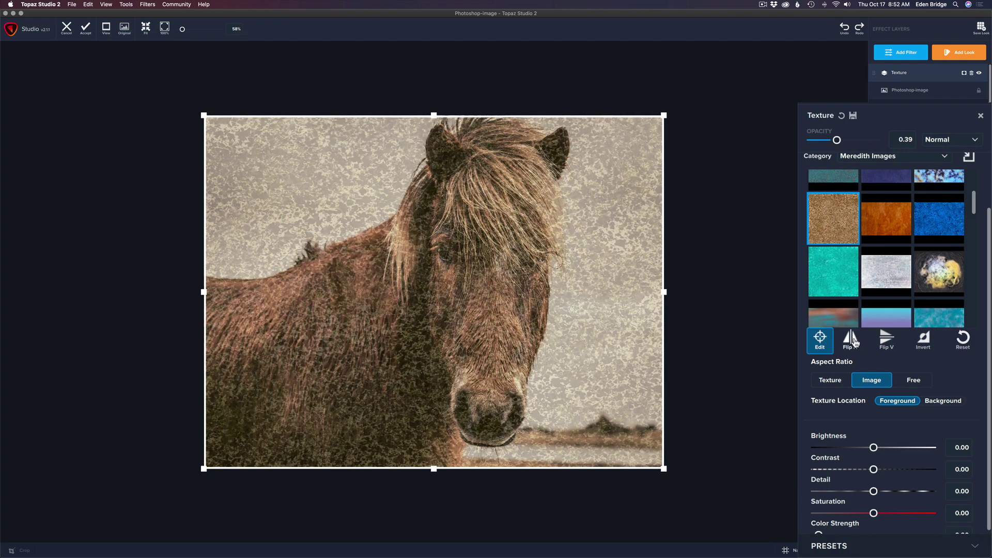
left_click(852, 341)
left_click(852, 341)
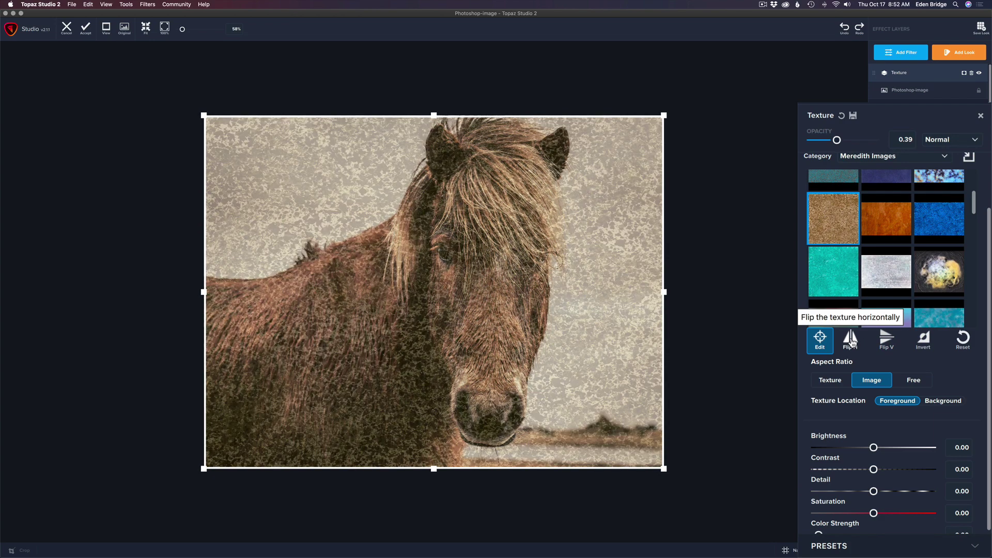
Step: Try inverting the texture, restore its normal colors, and reset its transformation
left_click(924, 342)
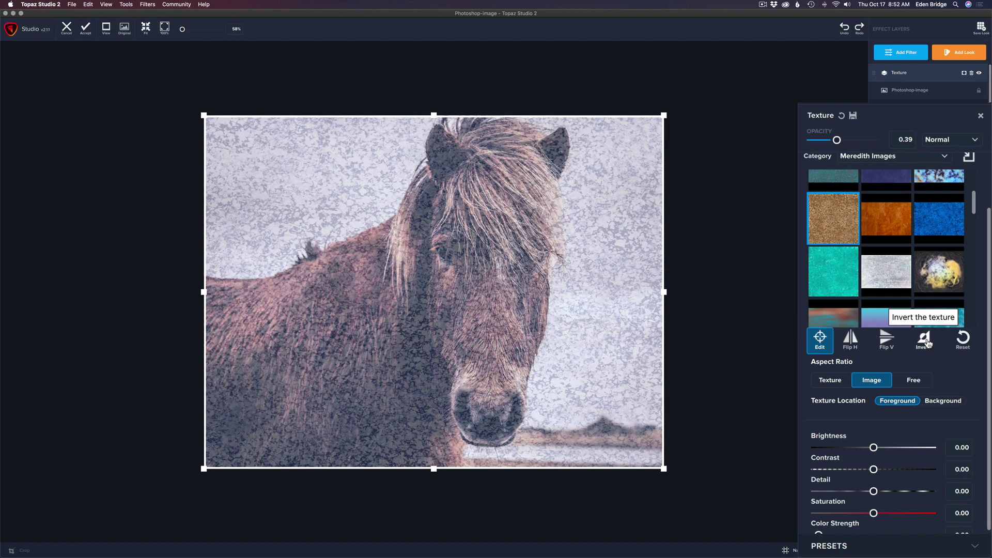
left_click(926, 343)
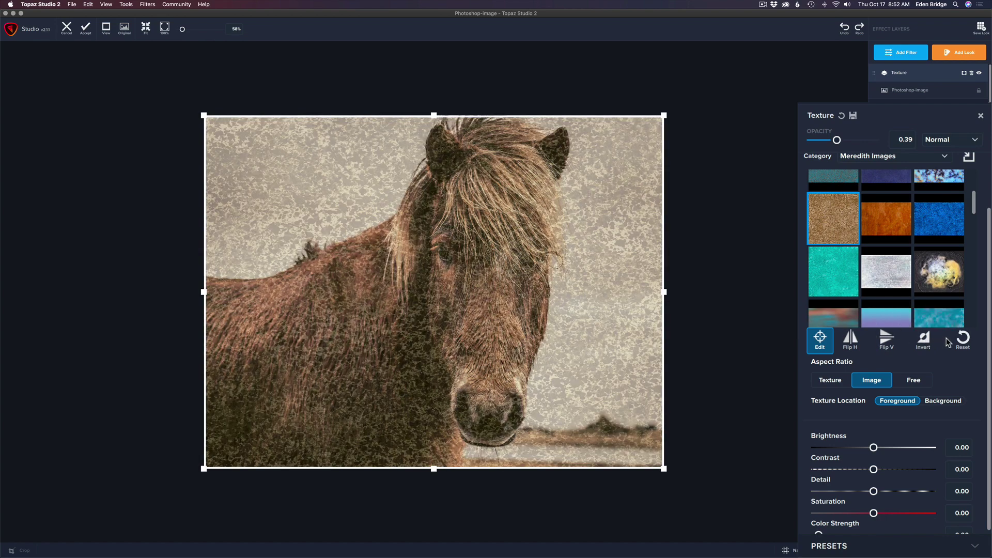
left_click(963, 340)
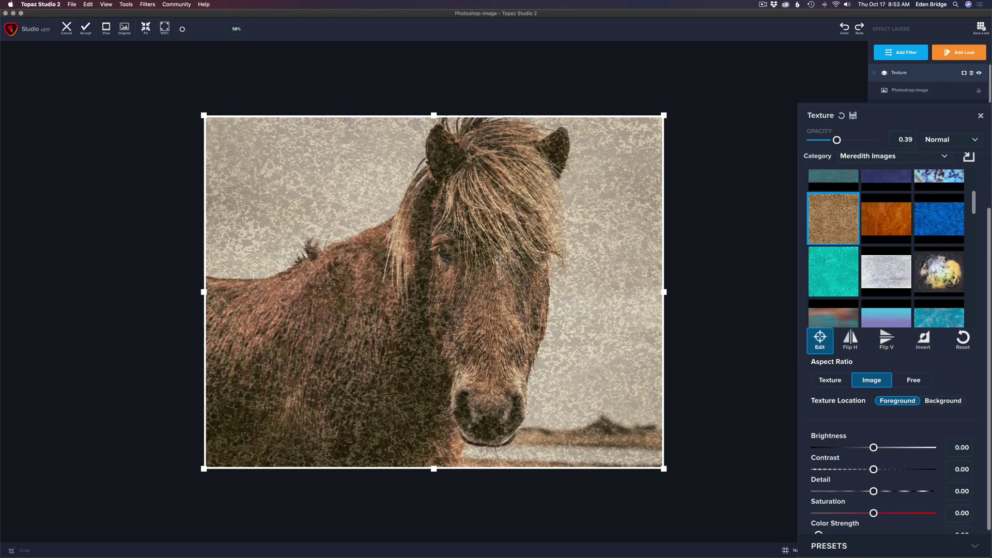
Step: Set the texture's aspect ratio to Free and stretch its frame beyond the photo's top and left edges
mouse_move(664, 115)
left_mouse_down()
mouse_move(715, 77)
mouse_move(543, 210)
mouse_move(731, 51)
mouse_move(669, 122)
mouse_move(665, 115)
left_mouse_up()
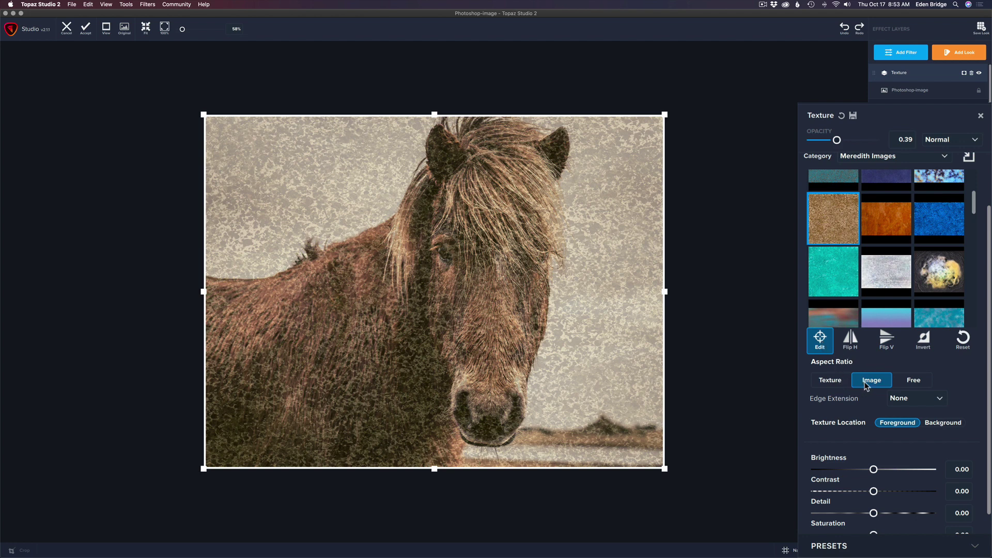
left_click(916, 380)
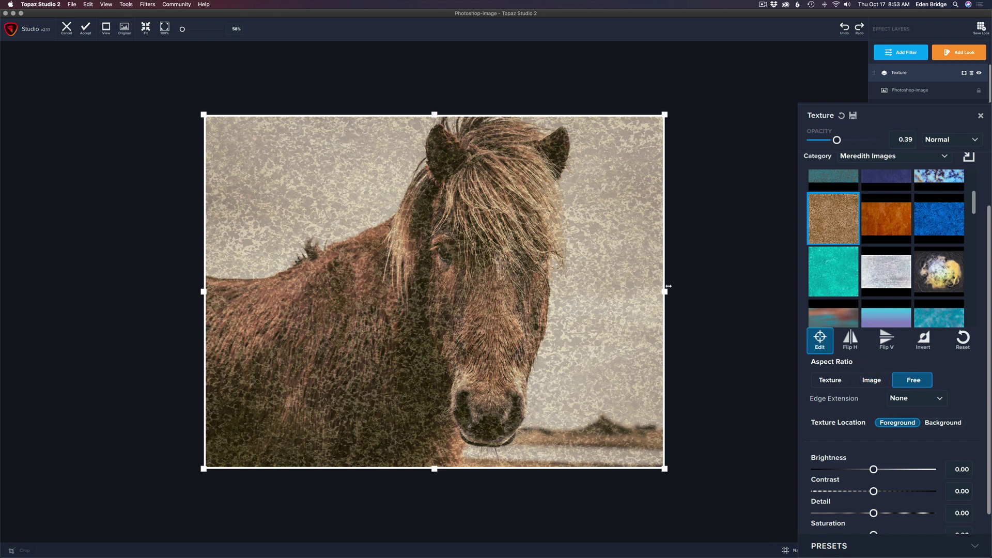
mouse_move(664, 292)
left_mouse_down()
mouse_move(740, 291)
mouse_move(665, 291)
left_mouse_up()
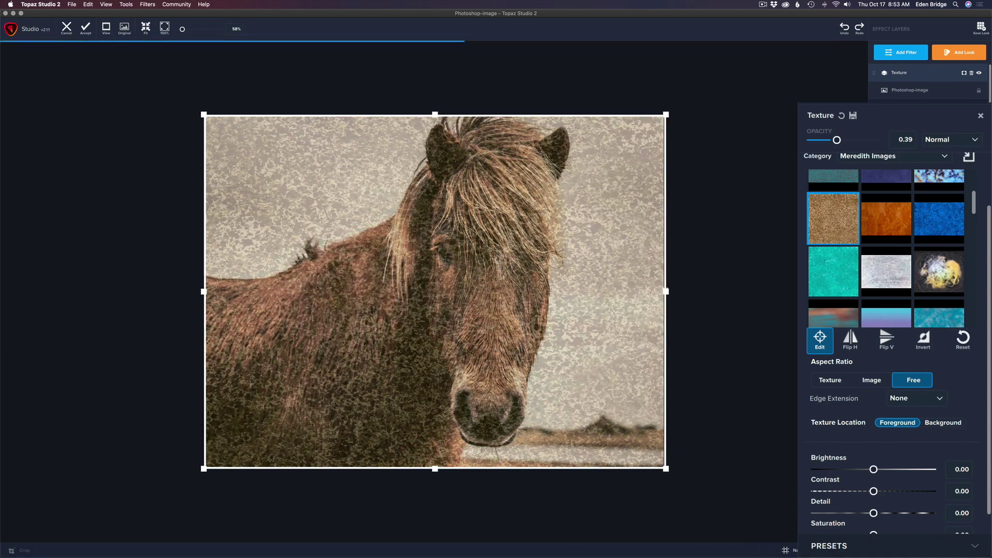
left_click_drag(435, 113, 435, 88)
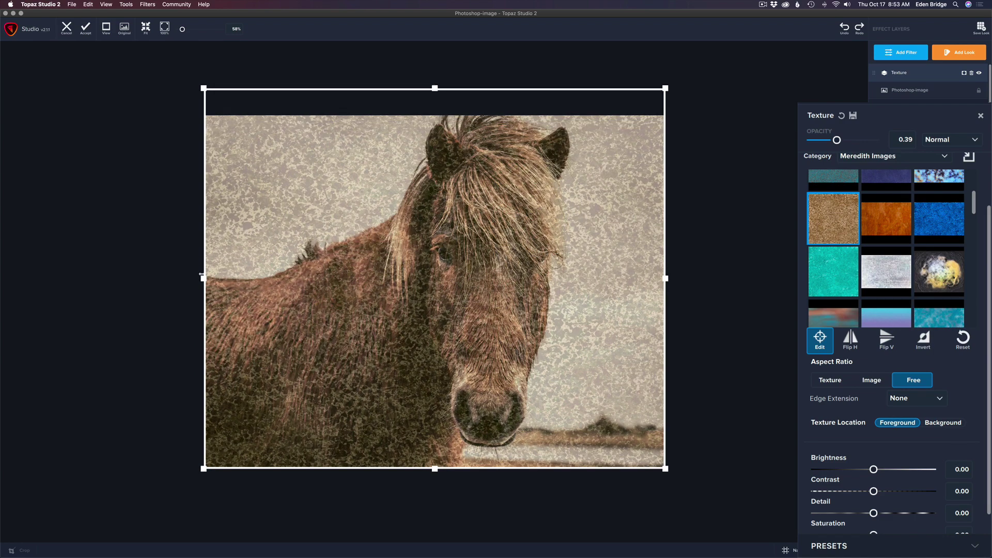
left_click_drag(204, 272, 152, 272)
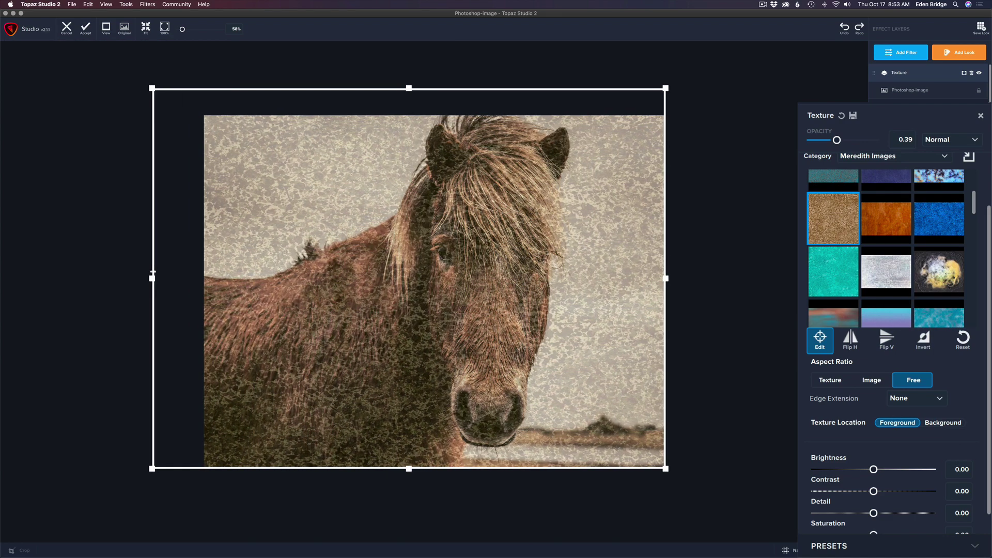
left_click_drag(666, 88, 668, 88)
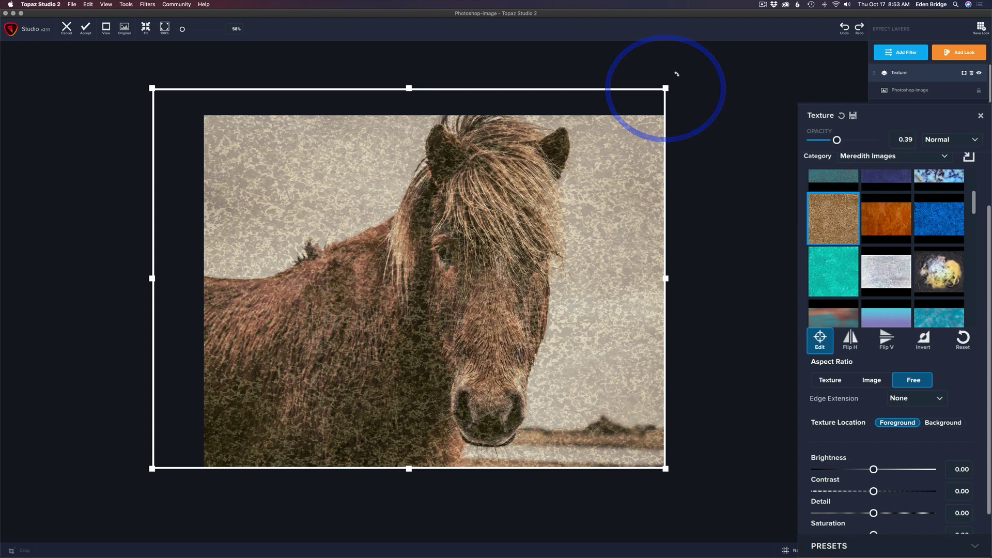
Step: Rotate the texture slightly counterclockwise, then enlarge and reposition it to cover the whole photo, and finish editing its frame
left_click_drag(676, 74, 644, 31)
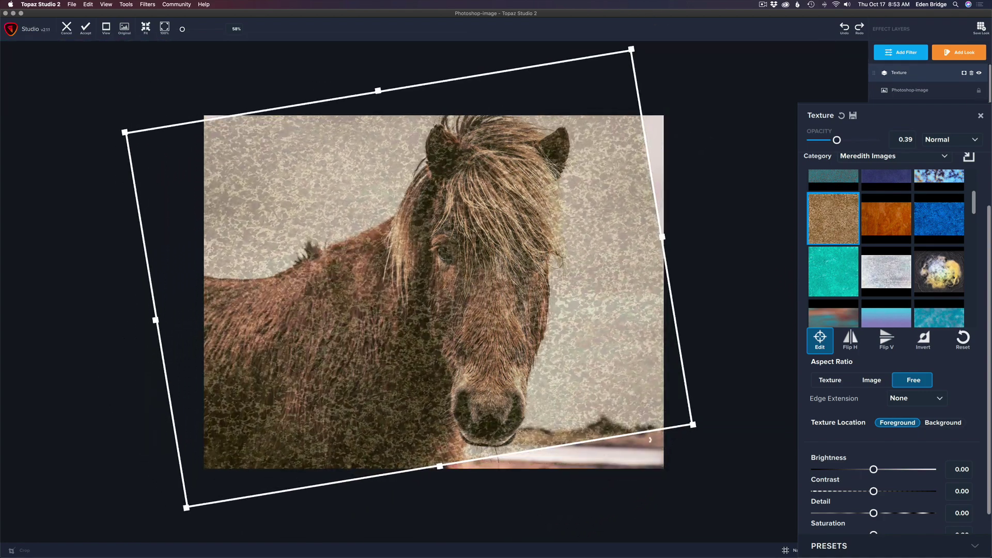
left_click_drag(693, 427, 752, 471)
left_click_drag(559, 354, 535, 331)
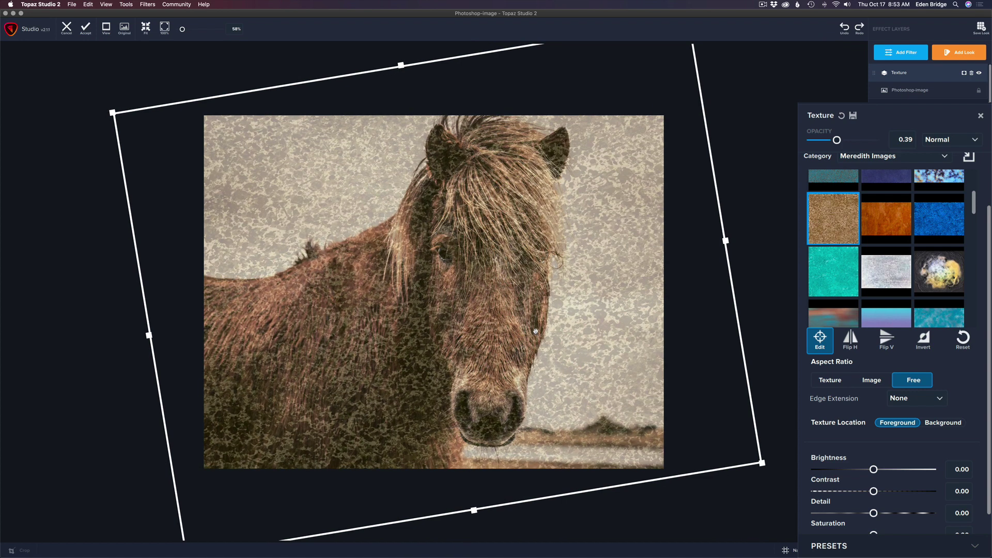
left_click(821, 342)
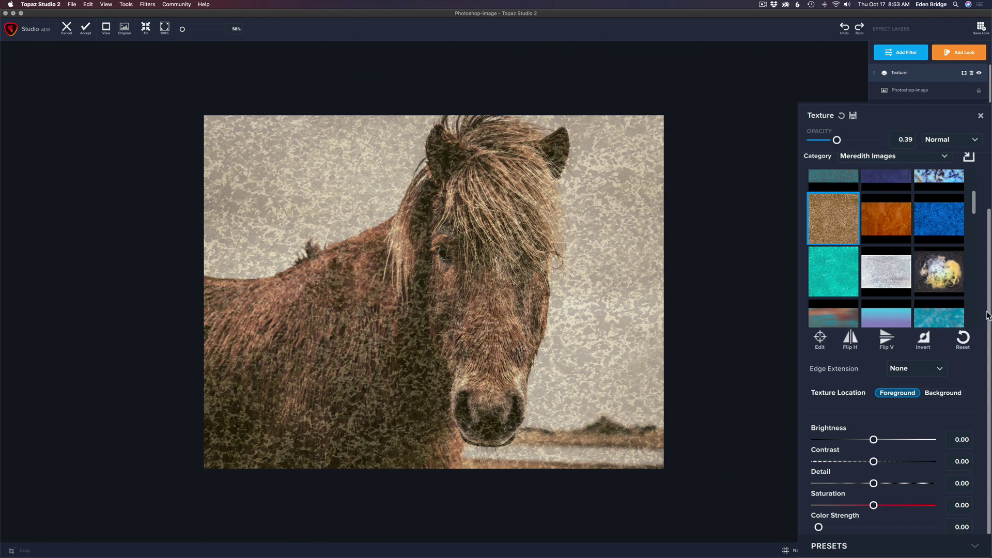
Step: Set the texture's brightness to -0.07, contrast to -0.45 and detail to -0.11, trying a detail of -0.58 first
scroll(987, 315, "down", 2)
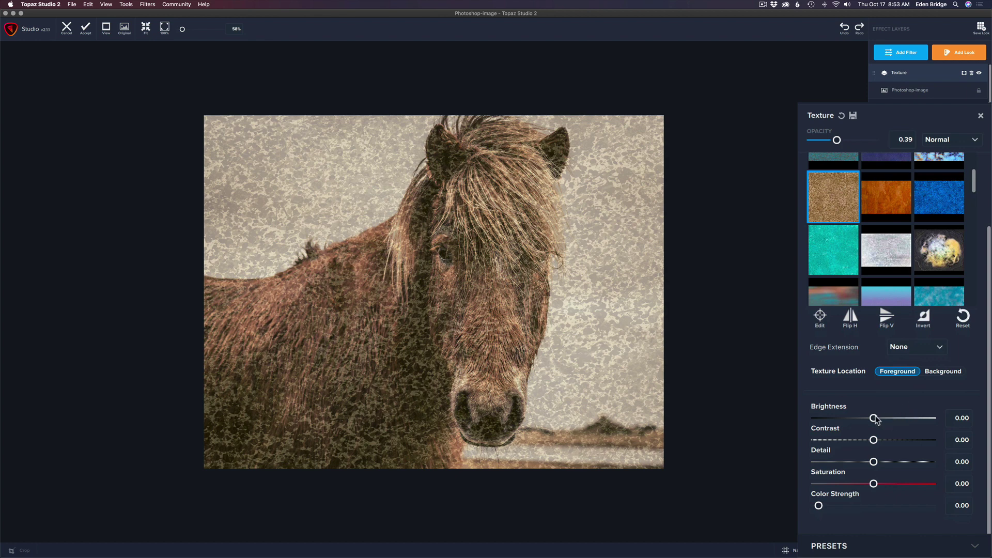
left_click_drag(874, 418, 848, 433)
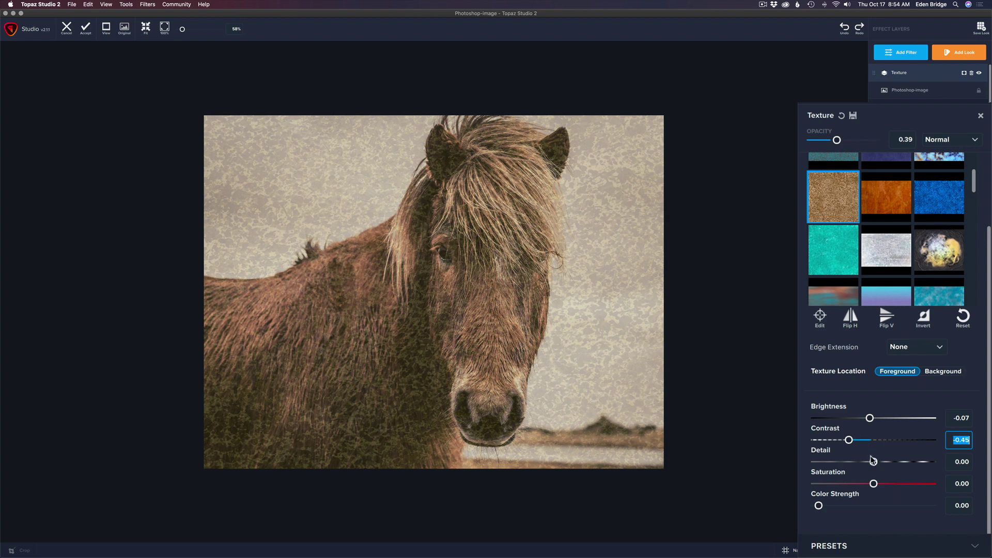
left_click_drag(873, 462, 843, 462)
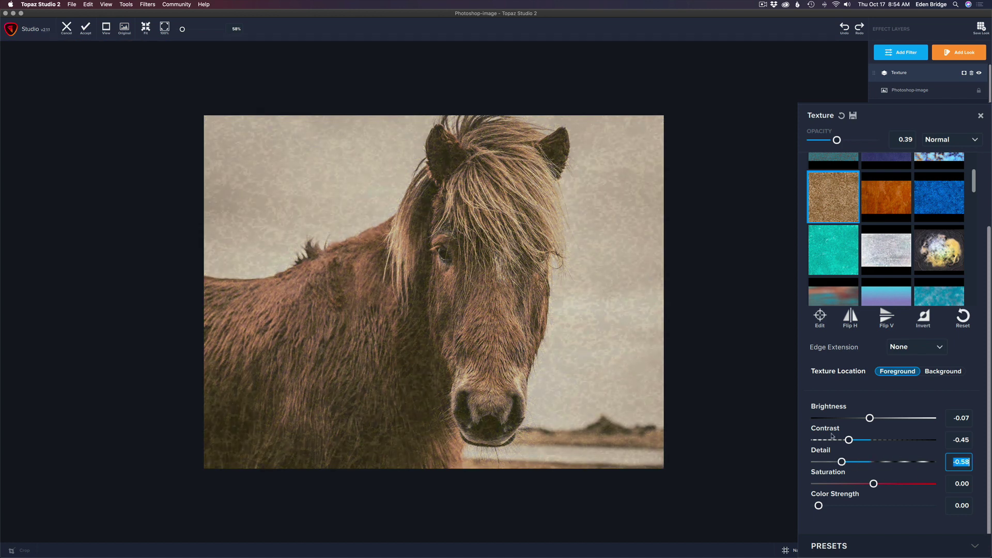
left_click_drag(841, 462, 866, 462)
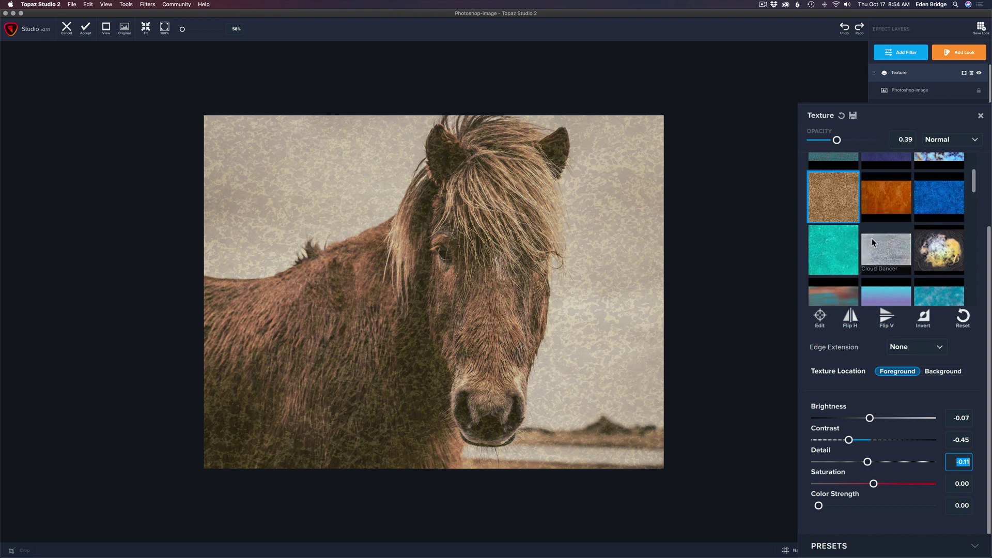
Step: Remove the texture's own color by lowering its saturation to -1.00
scroll(871, 241, "down", 5)
scroll(872, 242, "down", 10)
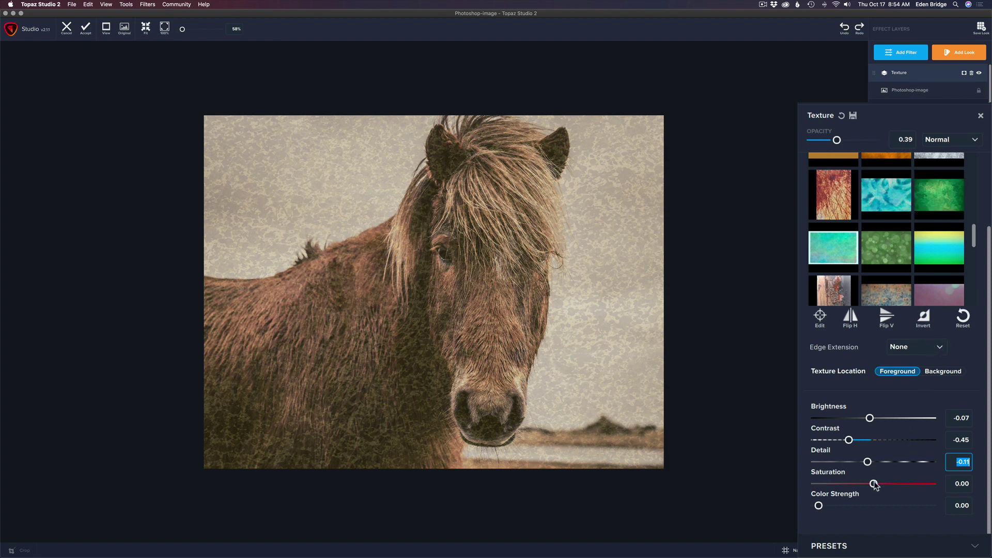
left_click_drag(873, 484, 824, 510)
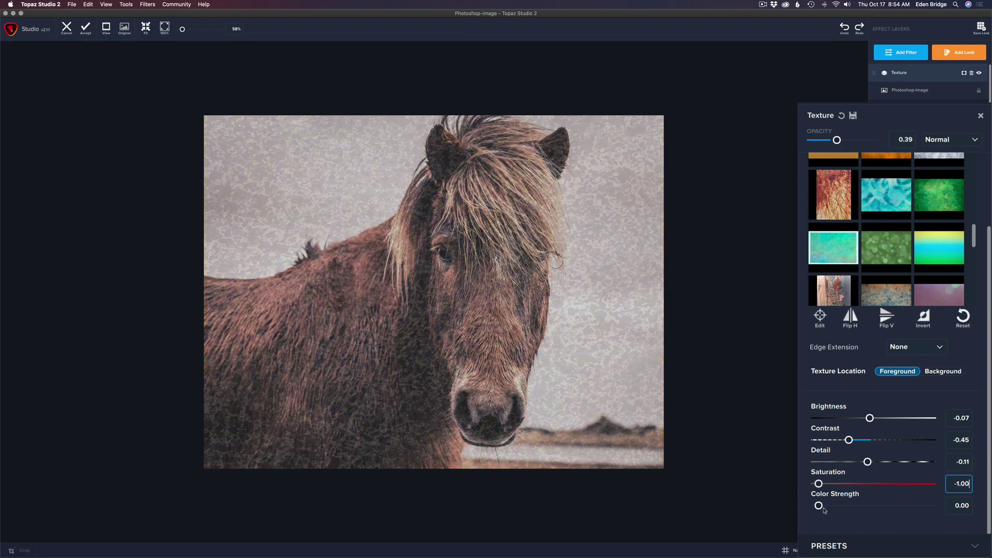
key("super+a")
Step: Tint the texture with a color value of 0.11 and a color strength of 0.72
left_click_drag(823, 509, 840, 516)
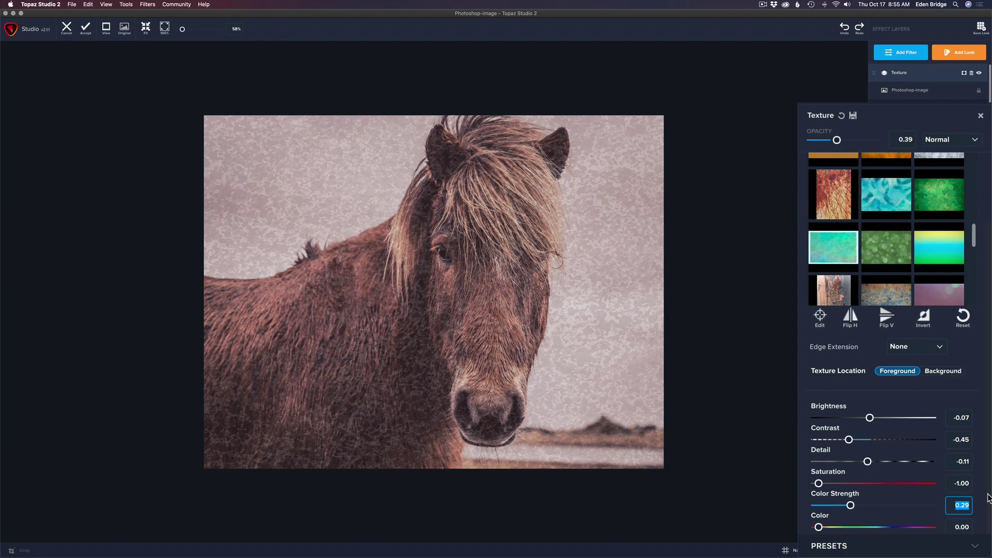
scroll(987, 523, "down", 2)
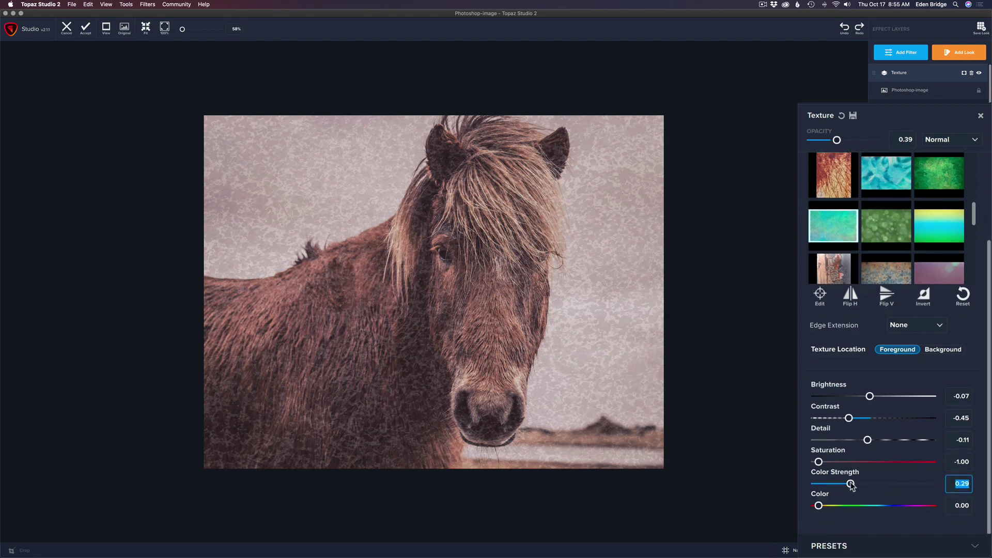
left_click_drag(850, 483, 904, 488)
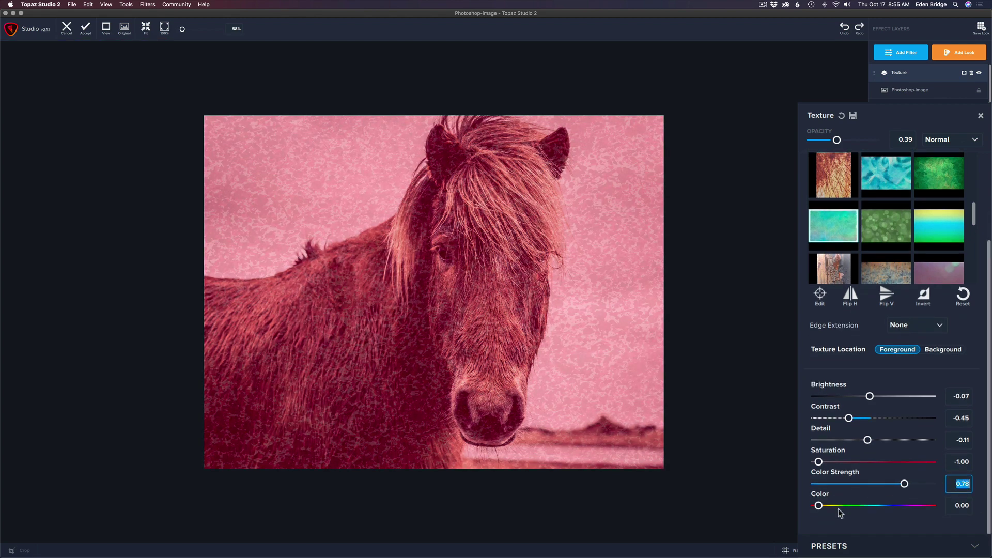
mouse_move(819, 506)
left_mouse_down()
mouse_move(943, 509)
mouse_move(830, 506)
left_mouse_up()
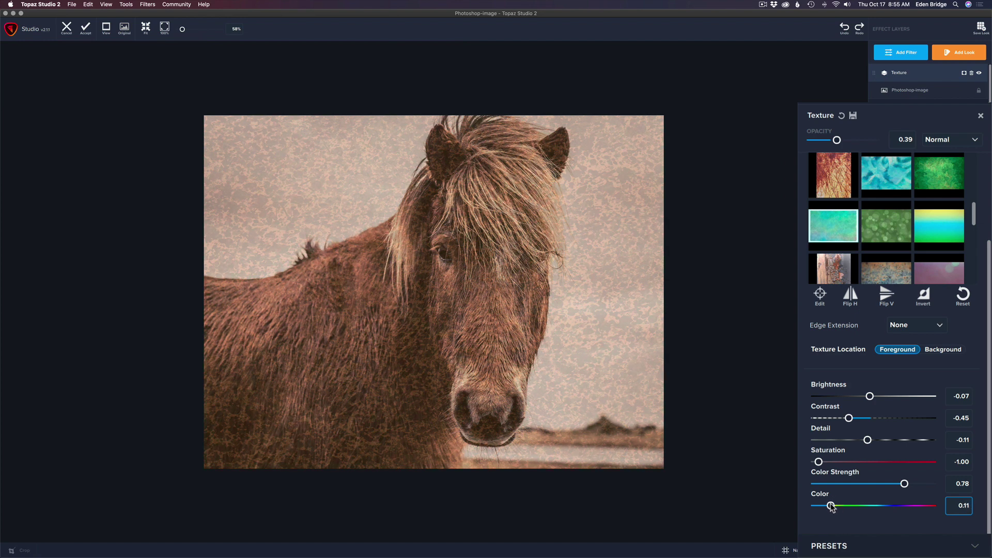
mouse_move(904, 483)
left_mouse_down()
mouse_move(955, 483)
mouse_move(875, 483)
mouse_move(911, 485)
mouse_move(897, 487)
left_mouse_up()
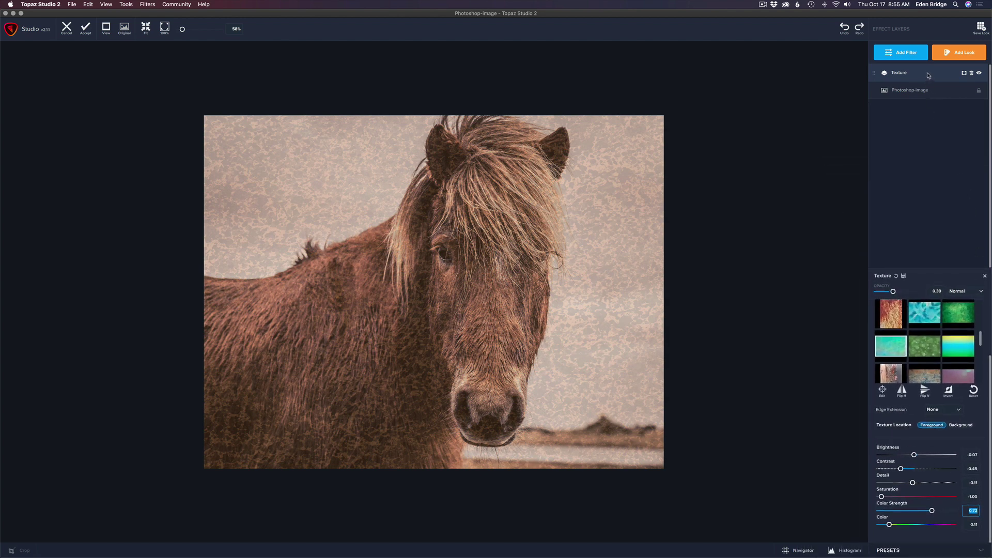
Step: Add a mask to the Texture layer and configure its brush with transparency 0.30, radius 0.41 and Edge Aware off
left_click(963, 73)
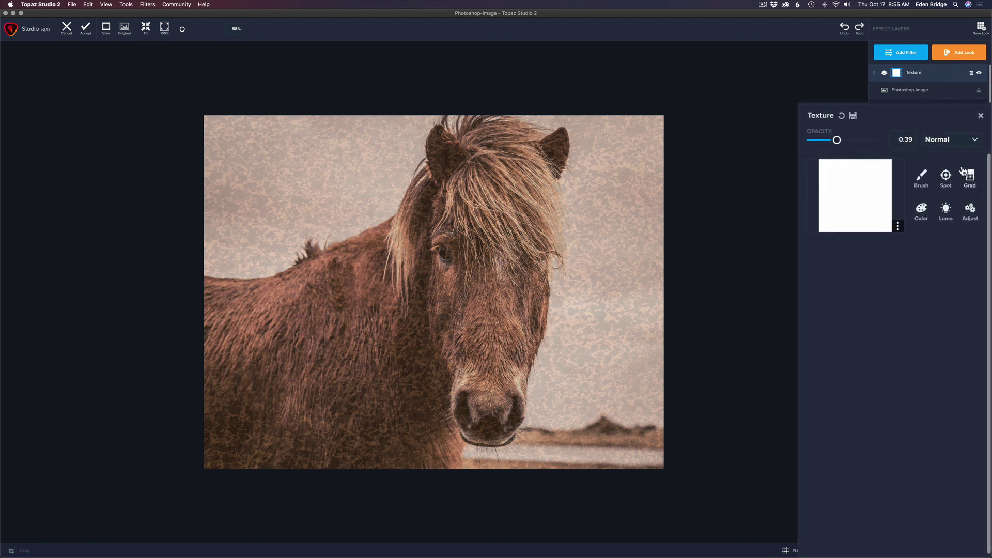
left_click(922, 178)
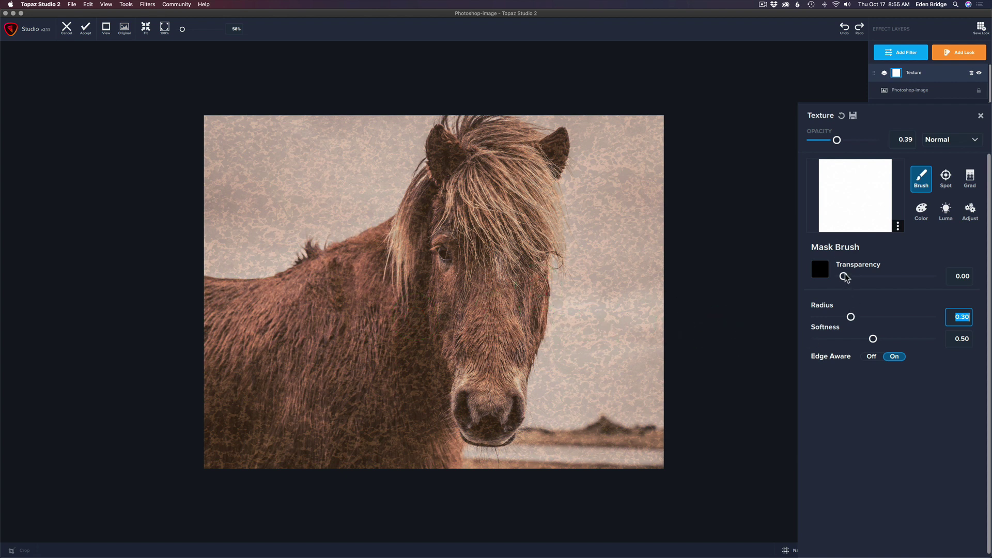
left_click_drag(844, 278, 870, 279)
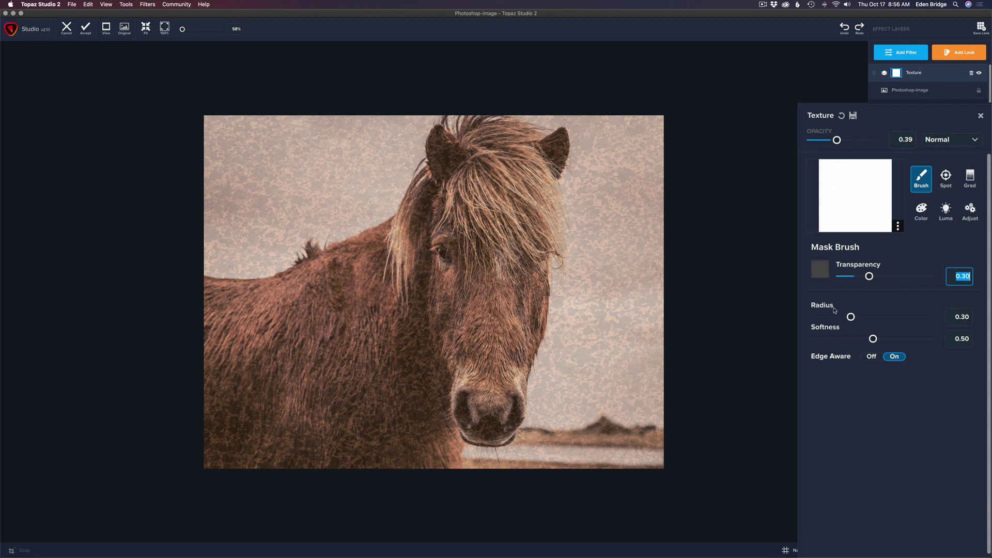
left_click(872, 357)
mouse_move(850, 317)
left_mouse_down()
mouse_move(878, 315)
mouse_move(862, 319)
left_mouse_up()
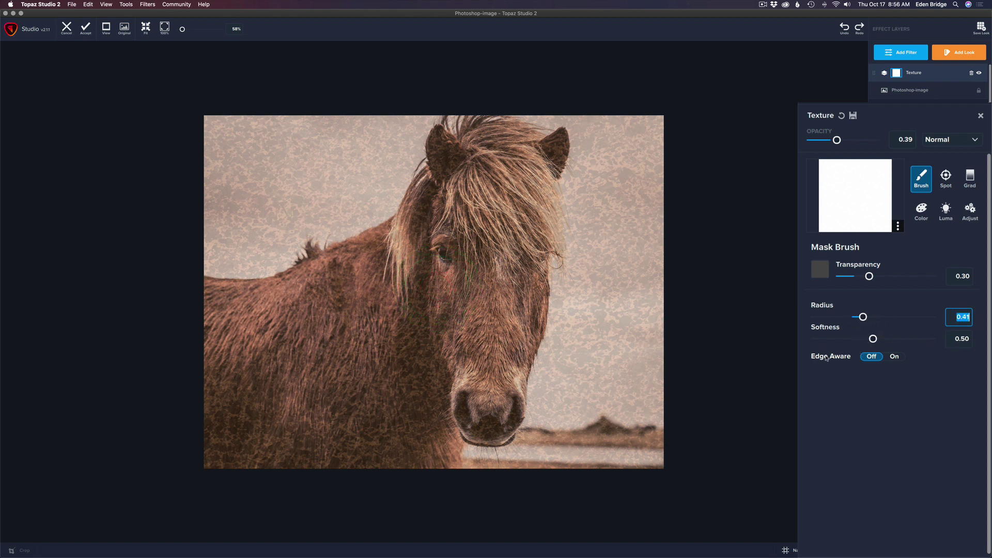
Step: Paint the mask over the horse's head, neck and body to reduce the texture there, and set the texture's opacity to 0.40
mouse_move(521, 160)
left_mouse_down()
mouse_move(452, 153)
mouse_move(457, 164)
mouse_move(516, 171)
mouse_move(533, 153)
mouse_move(492, 159)
mouse_move(510, 173)
mouse_move(507, 187)
mouse_move(463, 205)
mouse_move(387, 273)
mouse_move(405, 245)
mouse_move(303, 301)
mouse_move(202, 321)
mouse_move(218, 323)
mouse_move(213, 315)
mouse_move(227, 342)
mouse_move(225, 451)
mouse_move(234, 459)
mouse_move(423, 454)
mouse_move(442, 406)
mouse_move(474, 398)
mouse_move(488, 418)
mouse_move(509, 243)
mouse_move(506, 282)
left_mouse_up()
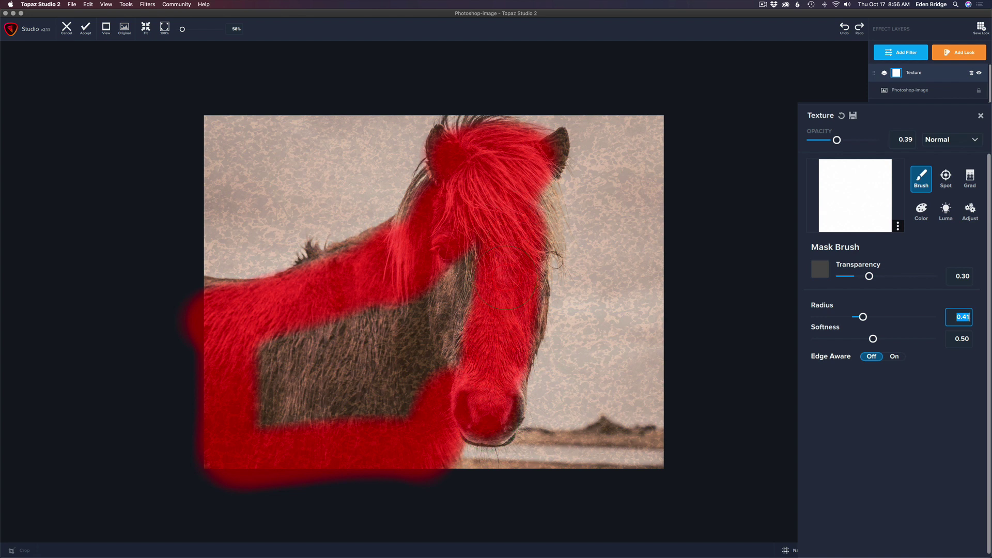
mouse_move(503, 328)
left_mouse_down()
mouse_move(470, 302)
mouse_move(478, 279)
mouse_move(450, 354)
mouse_move(392, 295)
mouse_move(269, 360)
mouse_move(274, 341)
mouse_move(346, 362)
mouse_move(293, 407)
mouse_move(419, 337)
mouse_move(381, 404)
left_mouse_up()
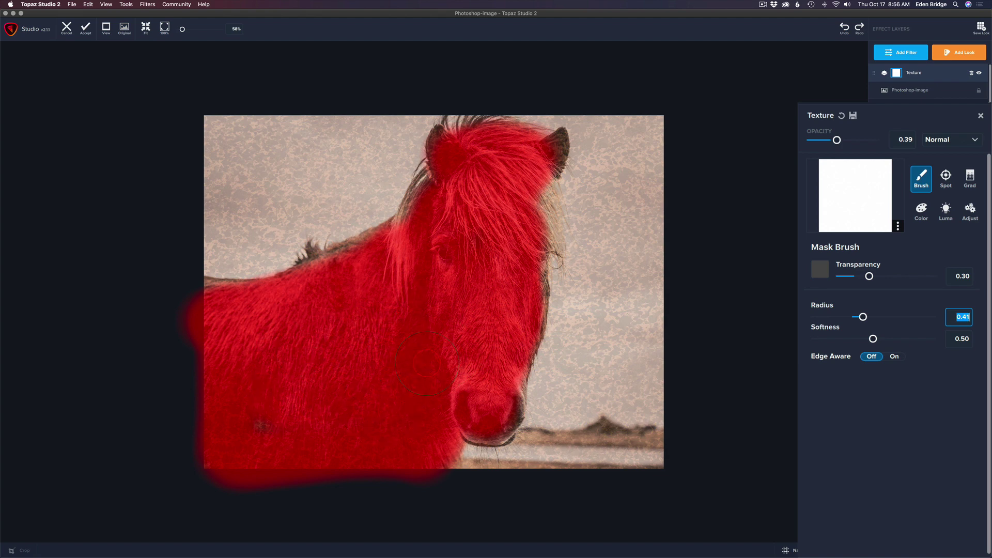
left_click_drag(382, 305, 355, 376)
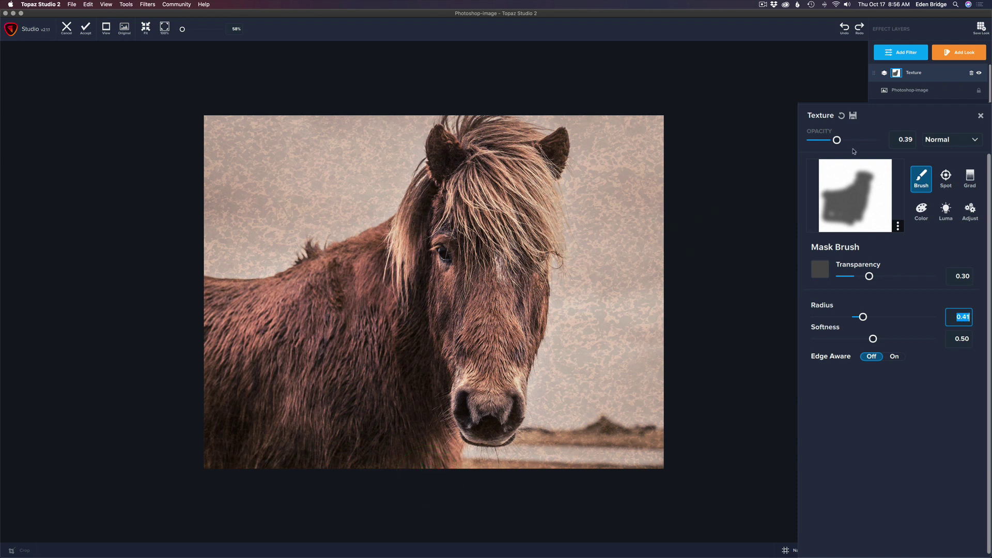
mouse_move(837, 141)
left_mouse_down()
mouse_move(827, 138)
mouse_move(853, 138)
mouse_move(824, 140)
mouse_move(836, 137)
left_mouse_up()
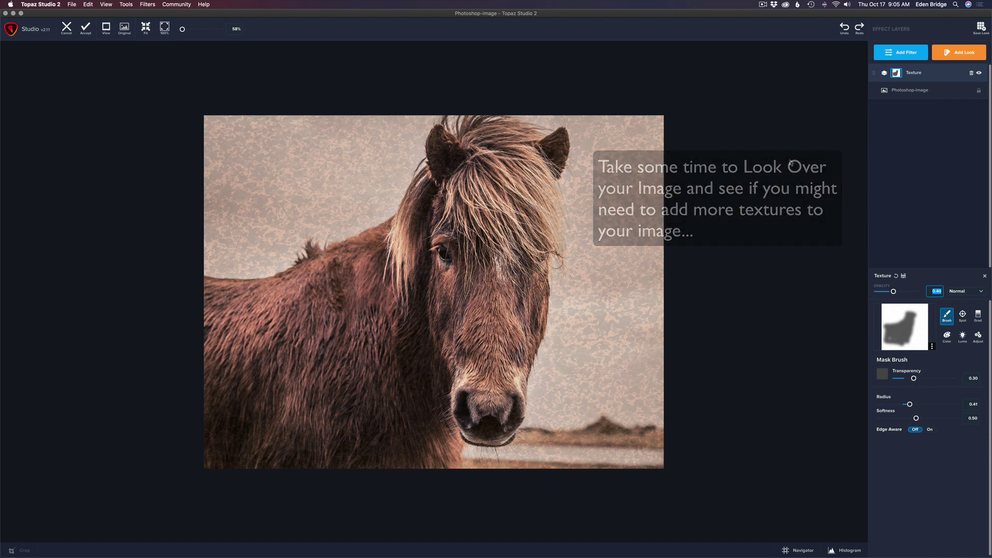
Step: Add a second Texture filter and choose the rusty red-orange texture from the Meredith Images category
left_click(903, 53)
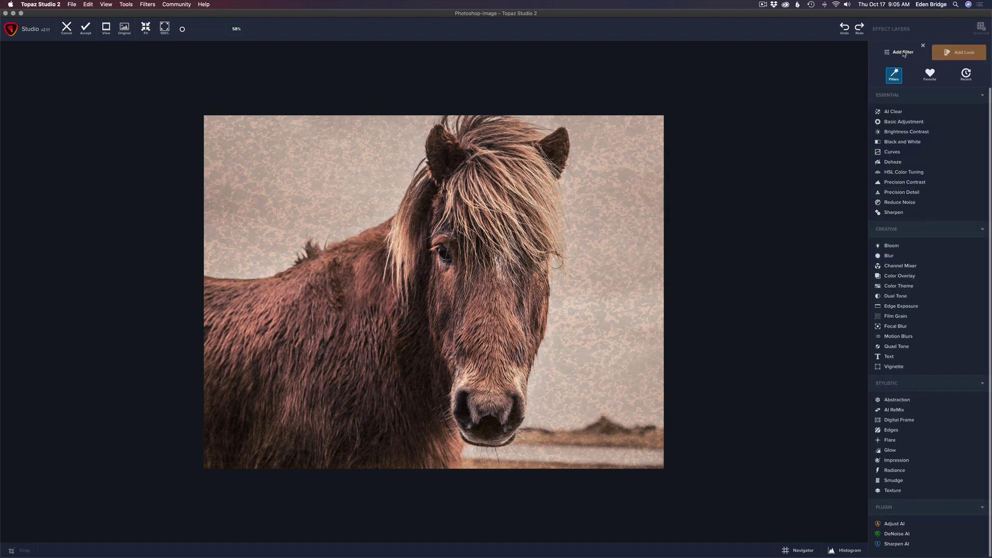
left_click(893, 492)
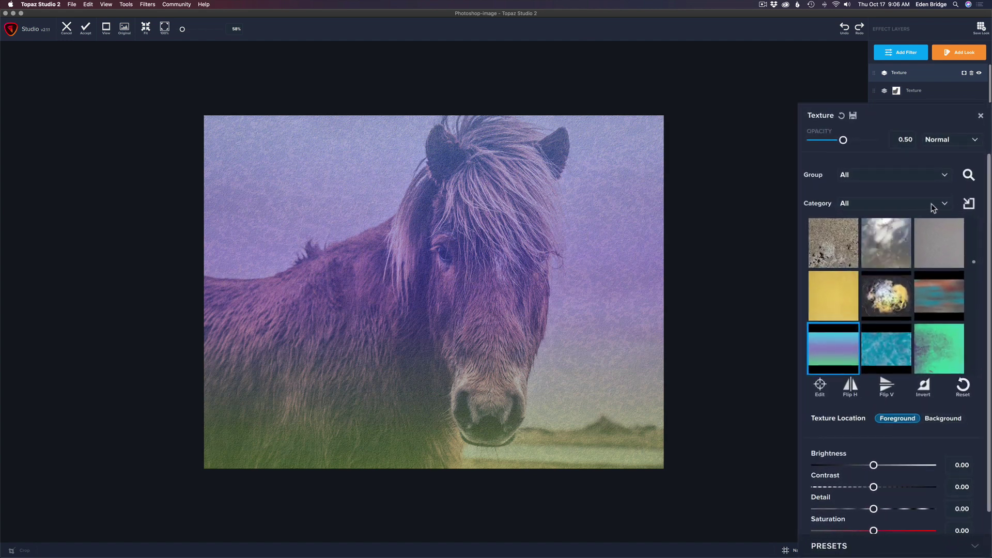
left_click(943, 204)
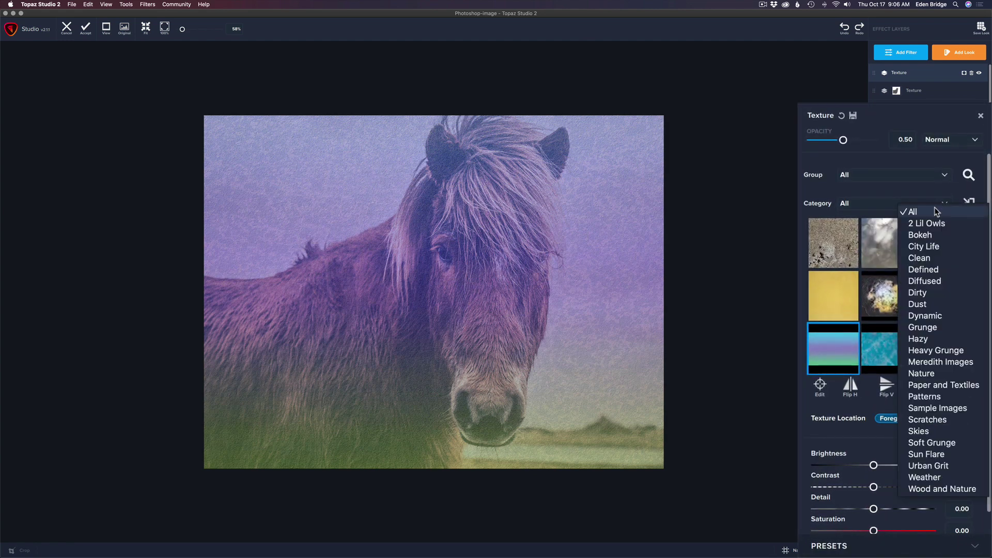
left_click(923, 362)
scroll(897, 312, "down", 2)
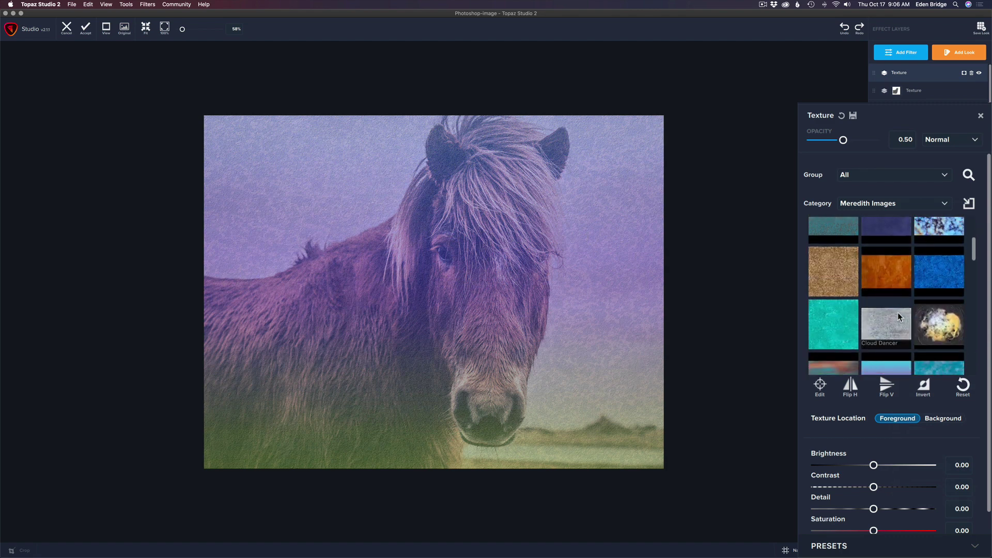
scroll(898, 312, "down", 5)
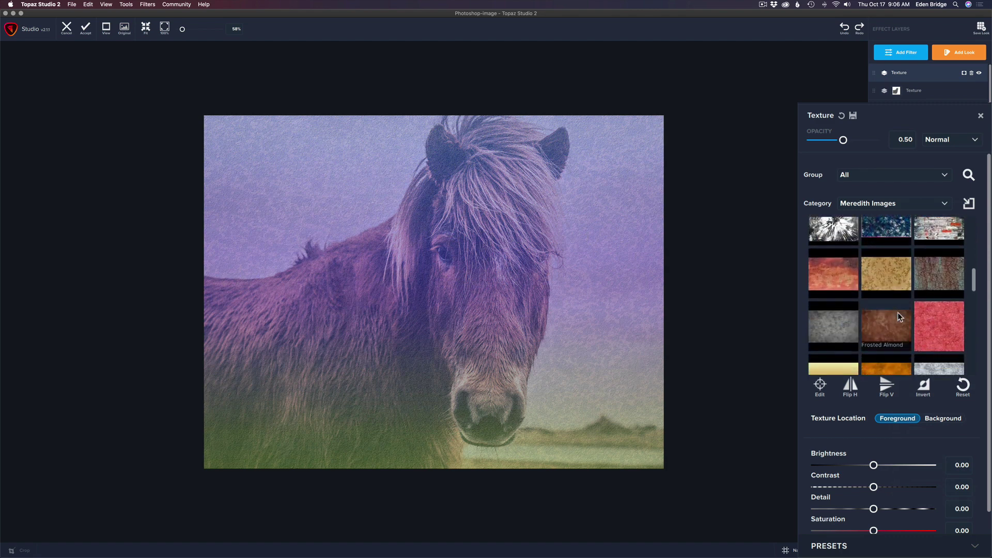
scroll(897, 312, "up", 2)
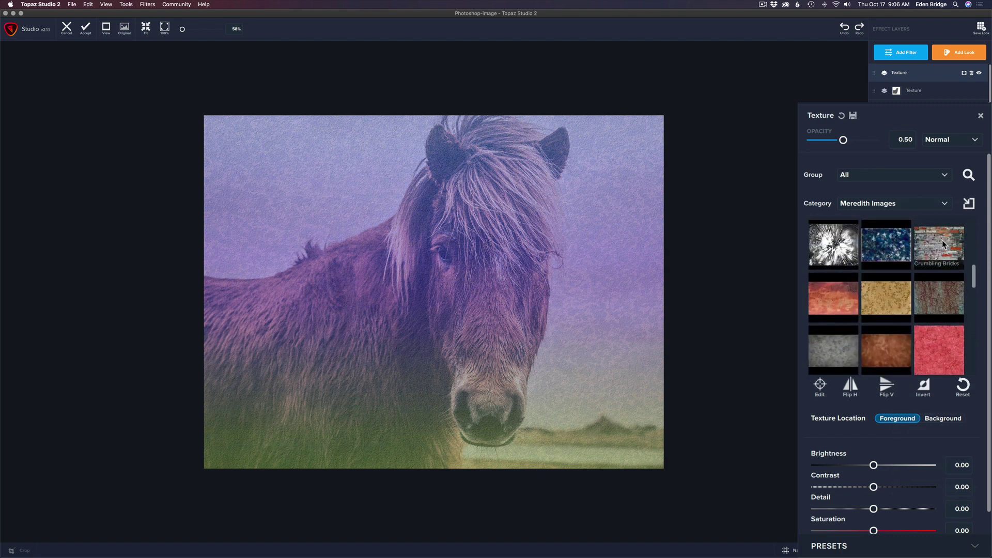
left_click(941, 240)
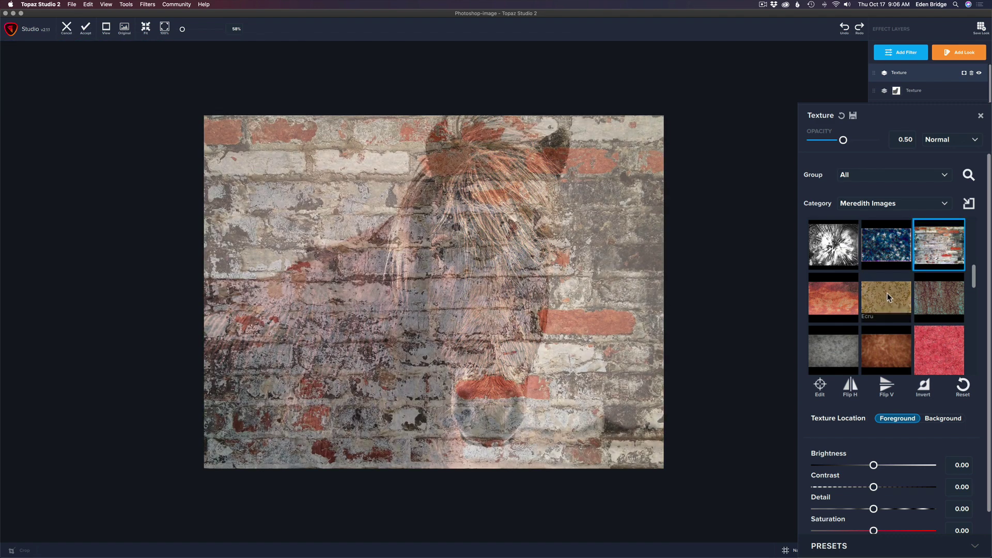
left_click(832, 297)
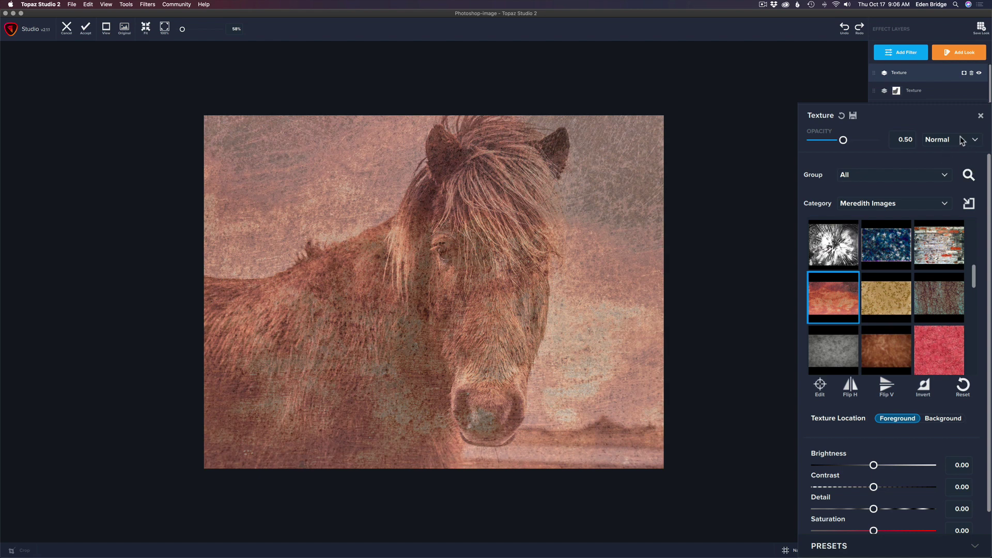
Step: Blend the new texture in Overlay mode at an opacity of 0.43
left_click_drag(843, 140, 873, 140)
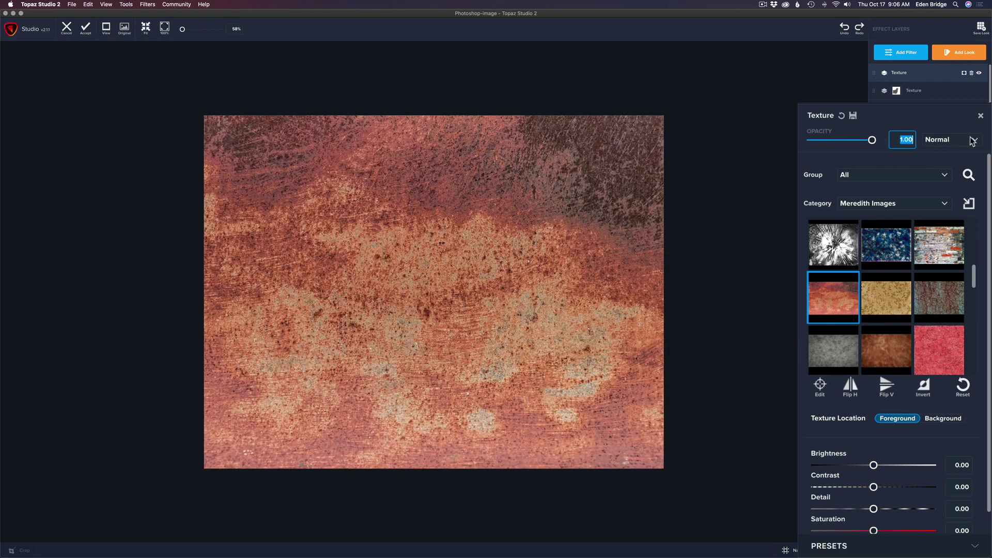
left_click(968, 142)
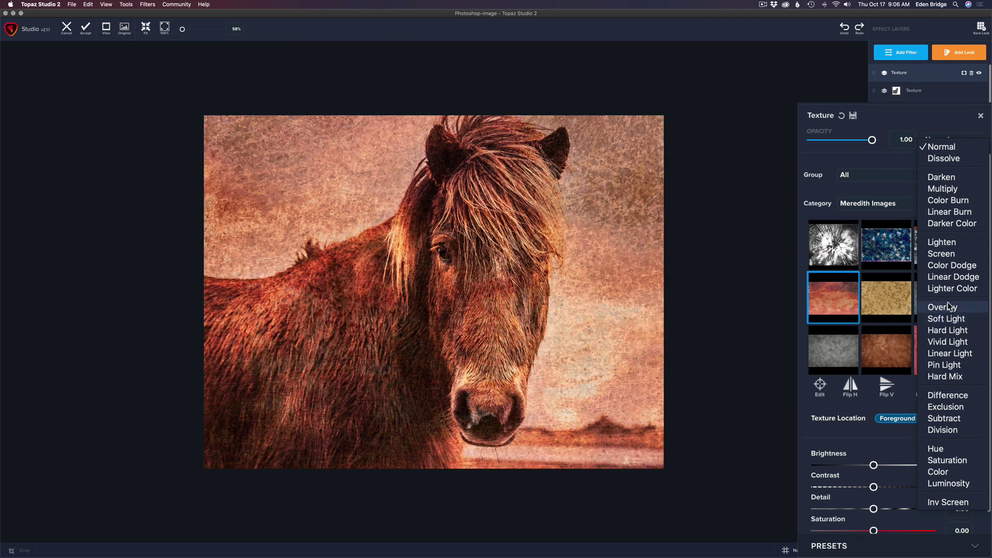
left_click(947, 307)
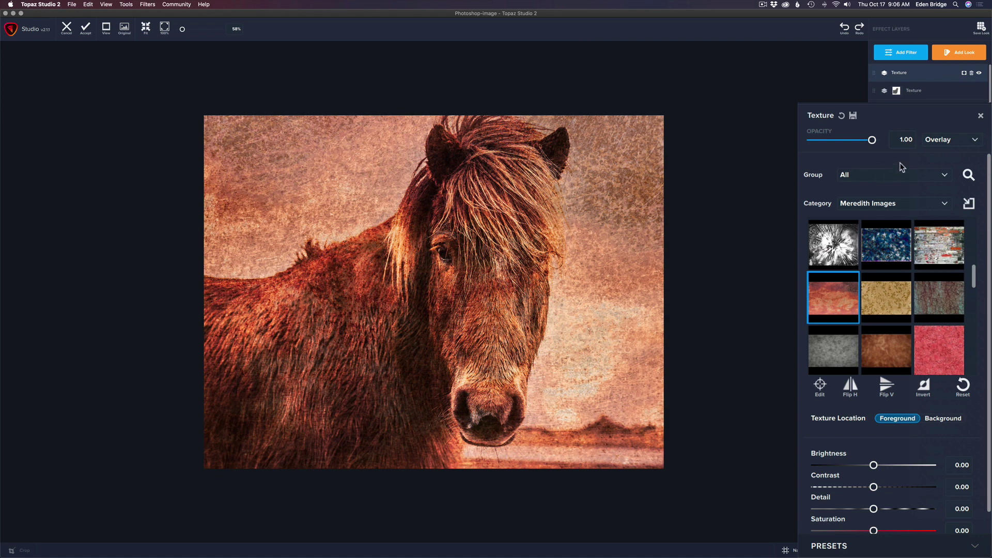
left_click_drag(875, 141, 839, 141)
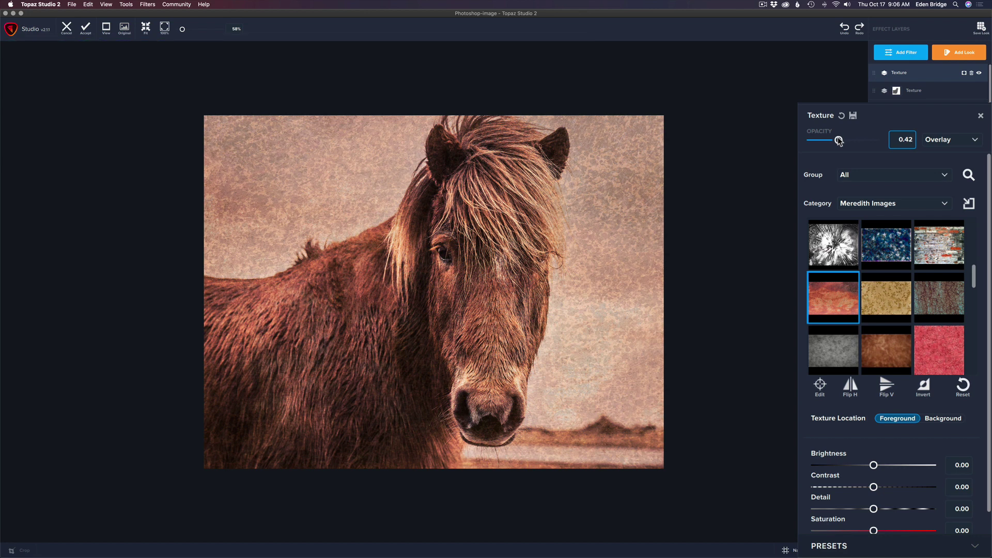
left_click_drag(838, 141, 839, 142)
Step: Set the new texture's detail to 0.58 and saturation to -1.00, and tint it with color strength 0.74 and color 0.10
left_click_drag(988, 189, 990, 250)
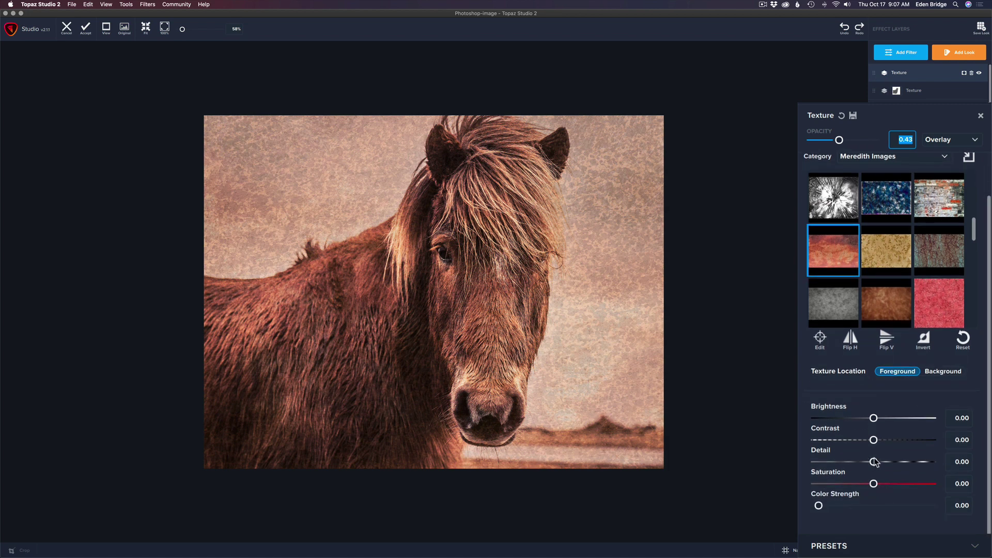
left_click_drag(874, 462, 905, 462)
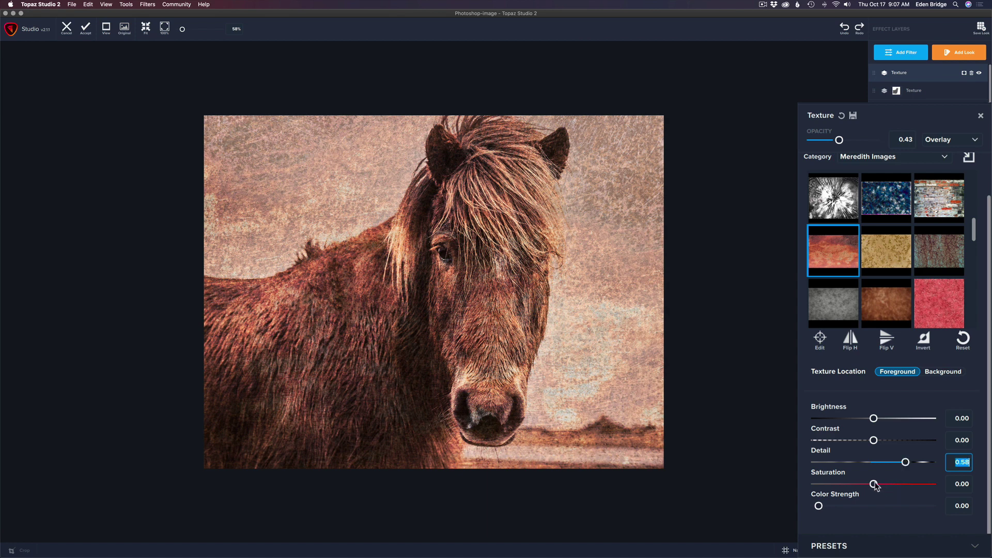
left_click_drag(873, 484, 819, 484)
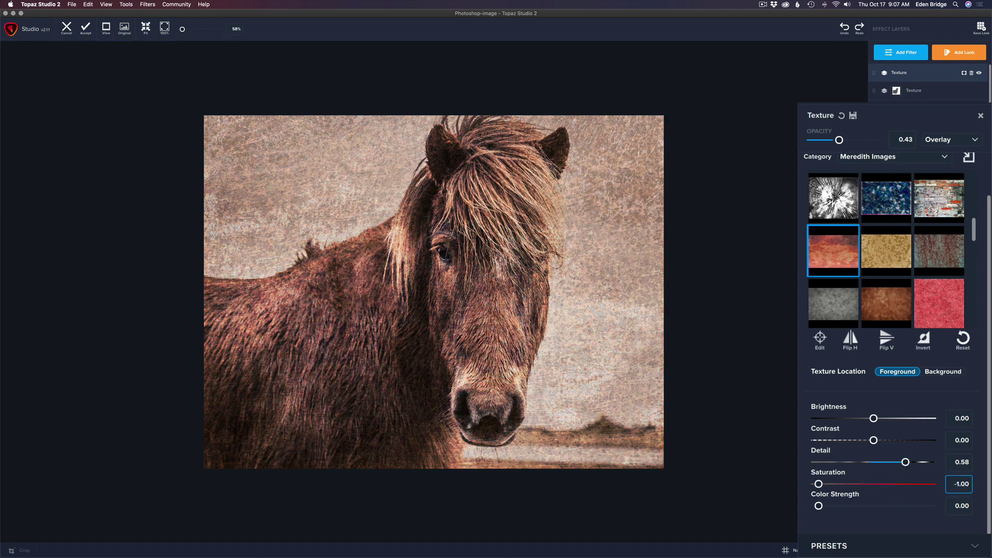
double_click(961, 484)
left_click_drag(818, 506, 899, 507)
left_click_drag(818, 527, 830, 527)
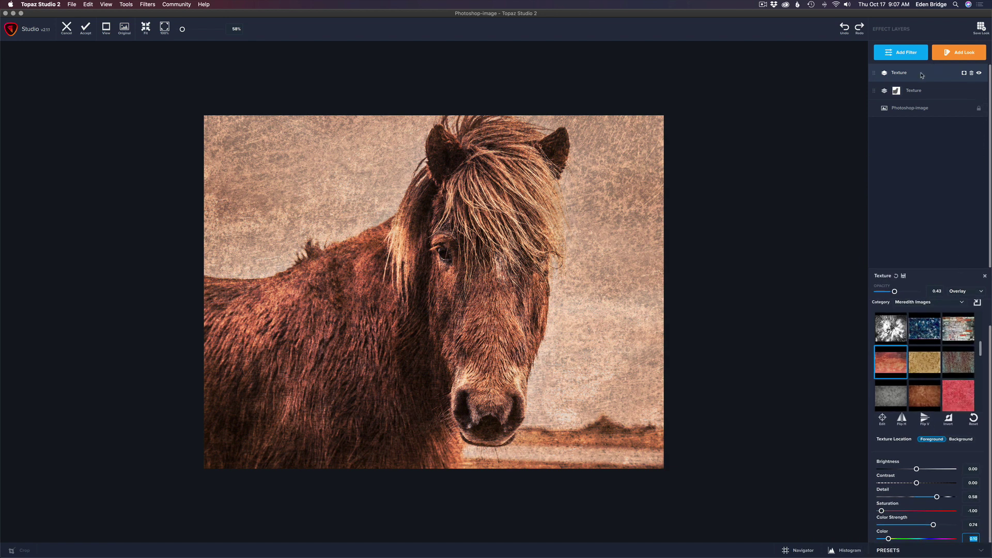
Step: Add a mask to the upper Texture layer and replace it with a copy of the lower Texture layer's mask
left_click(964, 74)
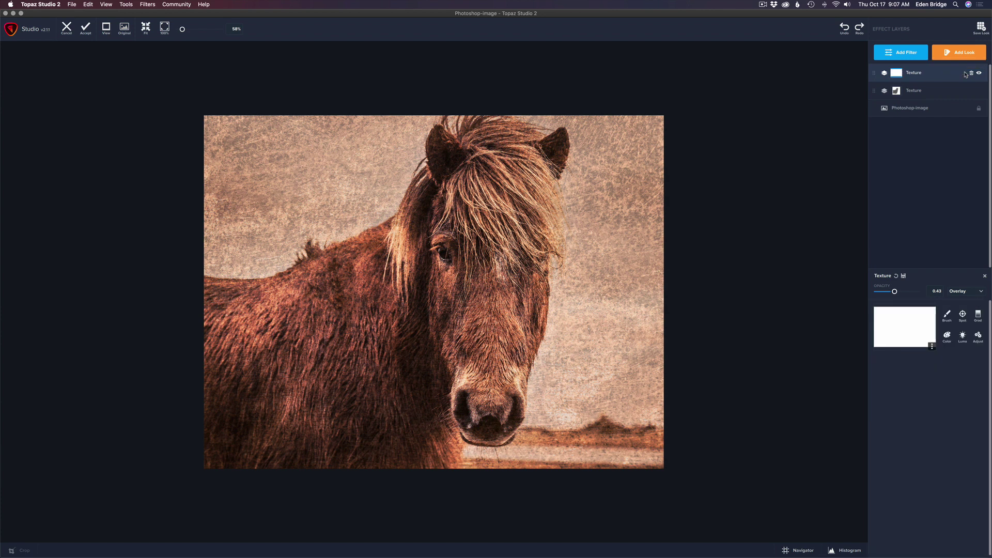
left_click(916, 93)
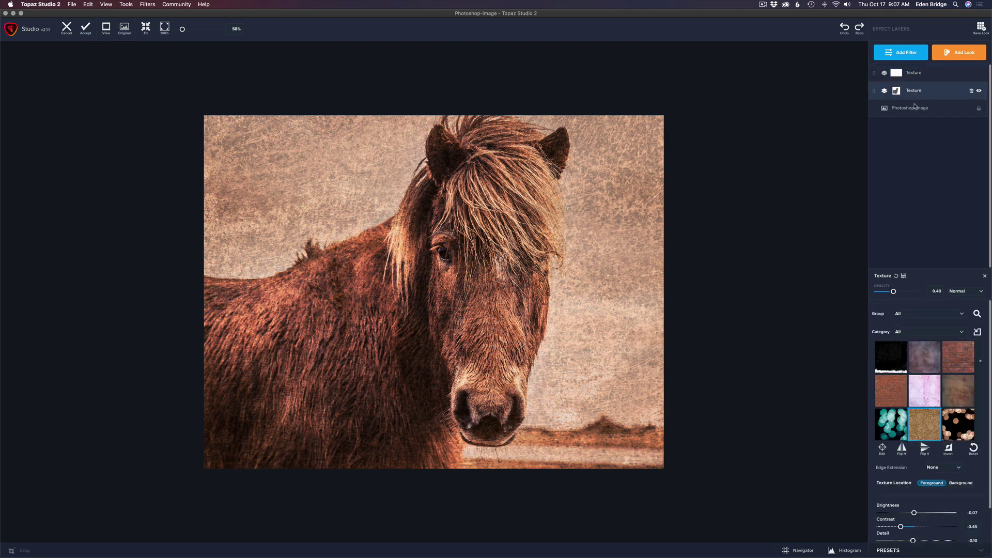
left_click(896, 92)
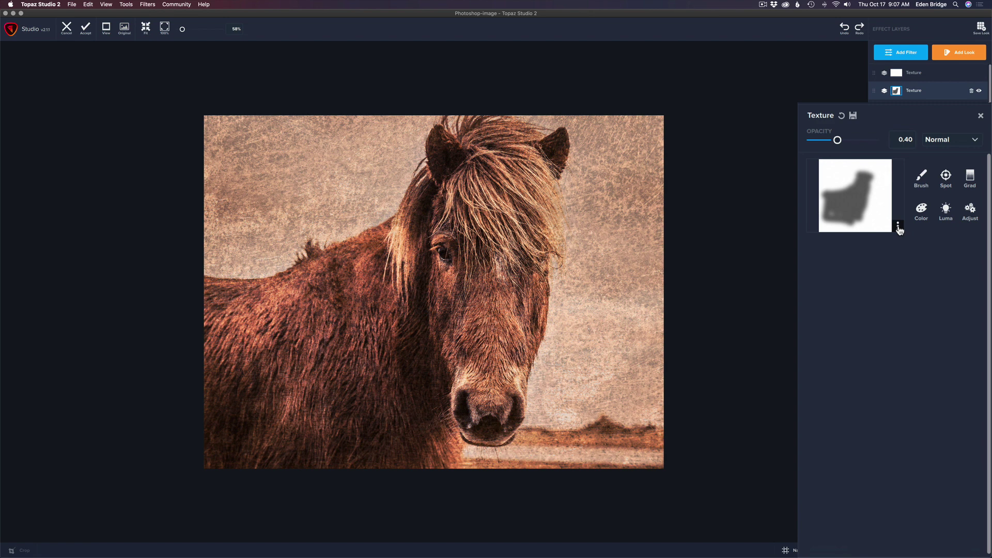
left_click(898, 227)
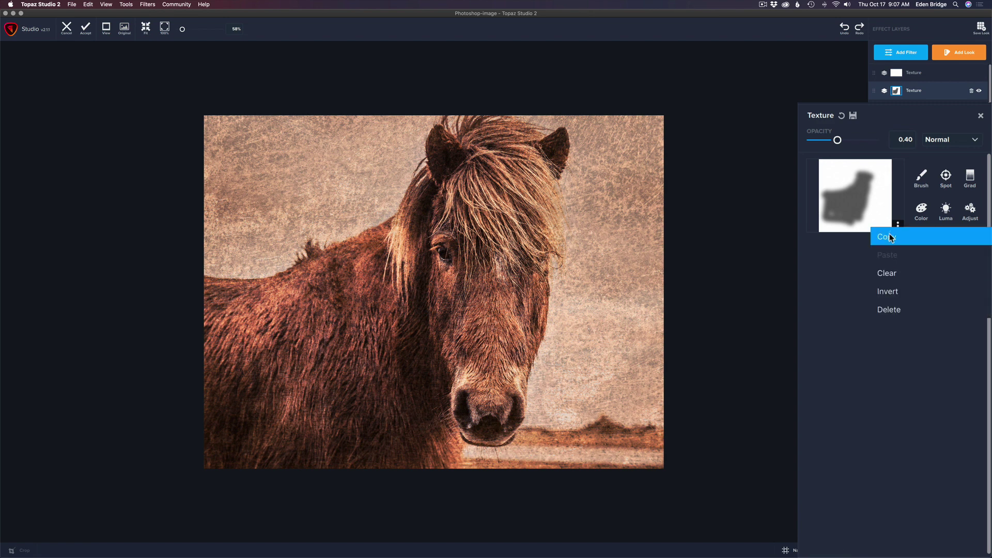
left_click(890, 236)
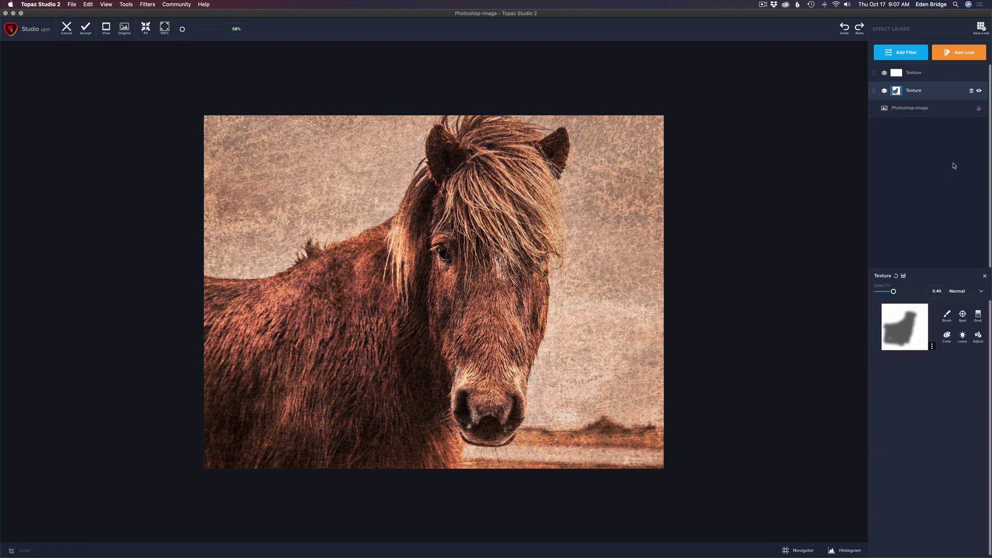
left_click(935, 74)
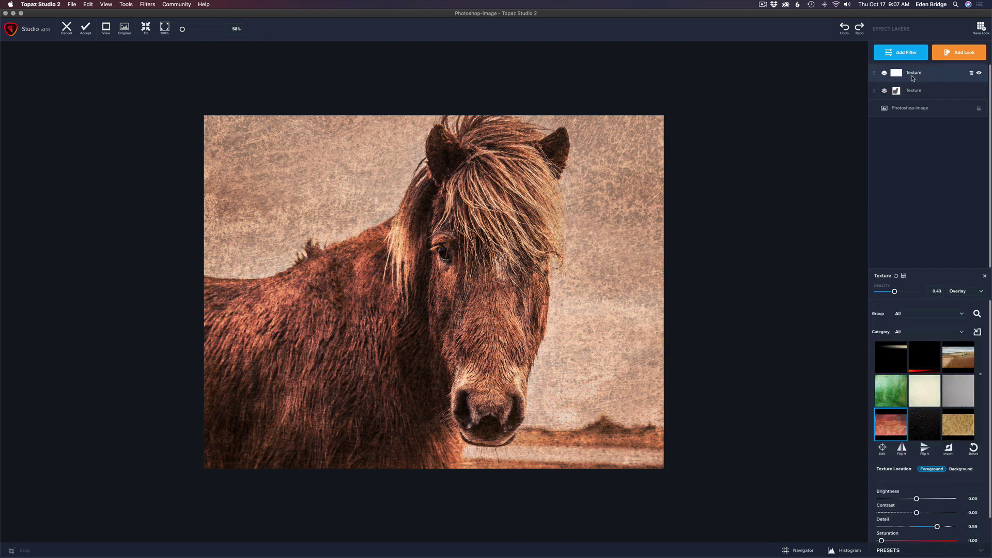
left_click(896, 74)
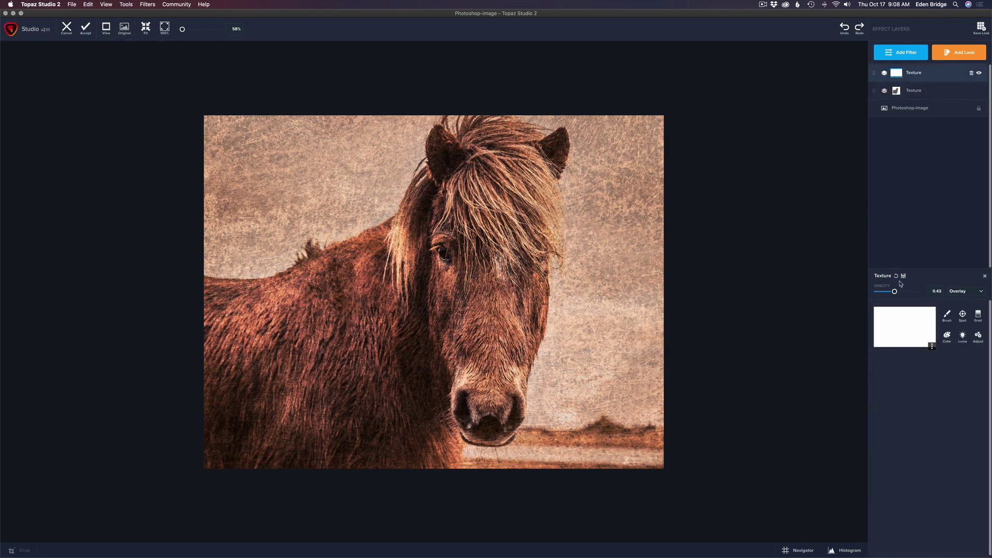
left_click(932, 346)
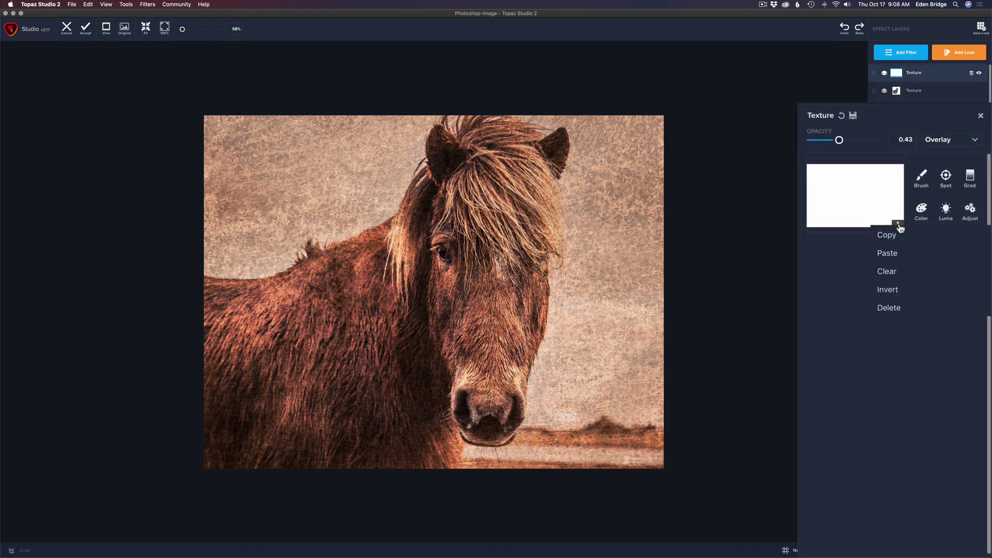
left_click(898, 252)
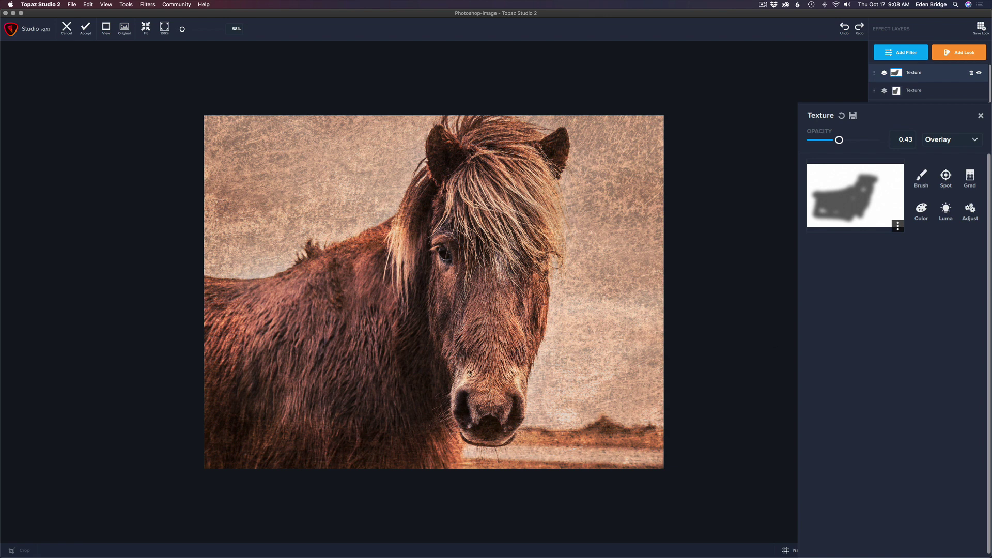
Step: Extend the mask over the horse's lower body and muzzle using a brush with transparency 0.27, radius 0.50 and Edge Aware off
left_click(921, 178)
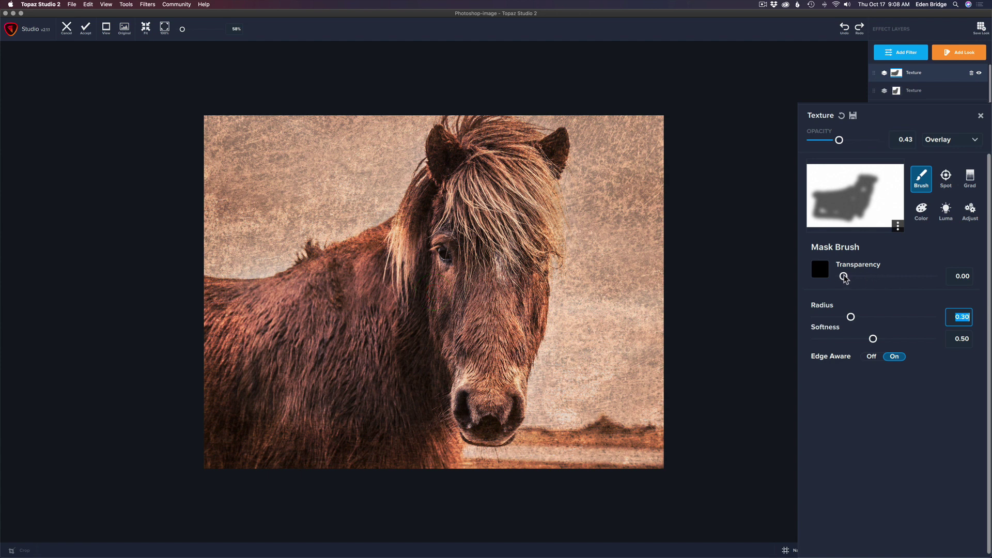
left_click_drag(843, 276, 868, 277)
left_click_drag(850, 316, 873, 316)
left_click(872, 357)
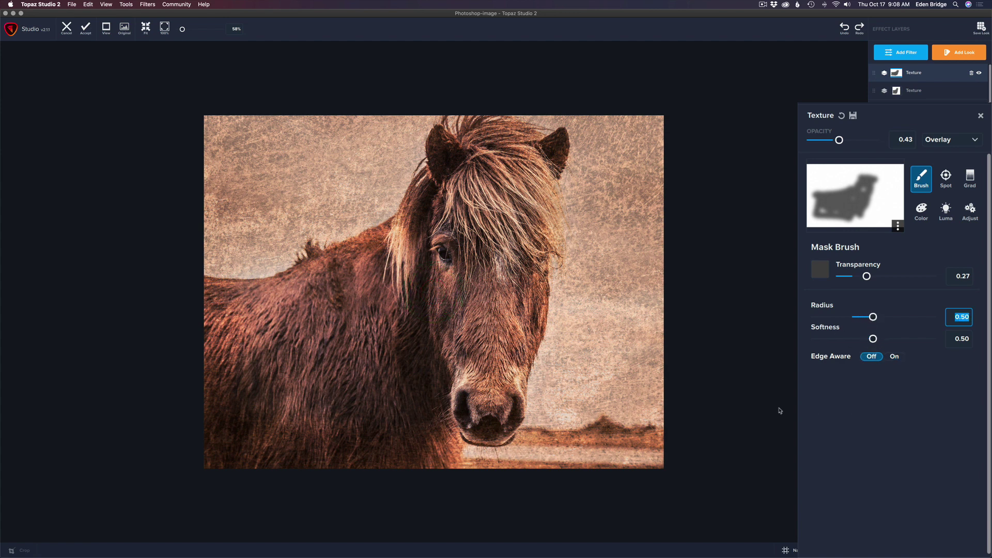
mouse_move(222, 428)
left_mouse_down()
mouse_move(245, 441)
mouse_move(324, 422)
mouse_move(384, 440)
mouse_move(439, 437)
left_mouse_up()
left_click_drag(472, 408, 486, 406)
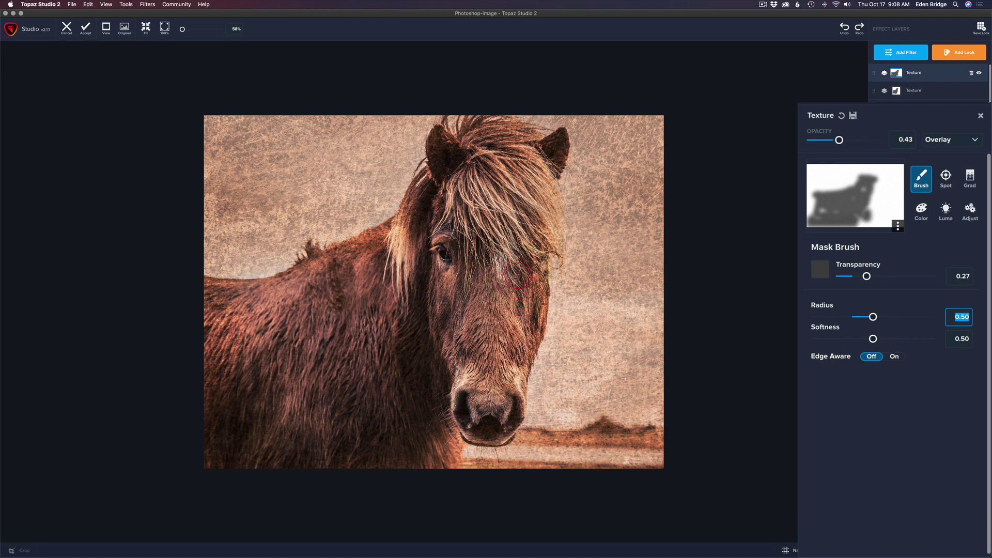
Step: Mask the far side of the horse's face with brush radius 0.20, and restore the texture in the adjoining background at transparency 1.00
left_click_drag(873, 316, 839, 316)
mouse_move(537, 241)
left_mouse_down()
mouse_move(531, 329)
mouse_move(509, 381)
left_mouse_up()
mouse_move(528, 304)
left_mouse_down()
mouse_move(540, 310)
mouse_move(519, 361)
left_mouse_up()
left_click_drag(868, 279, 929, 276)
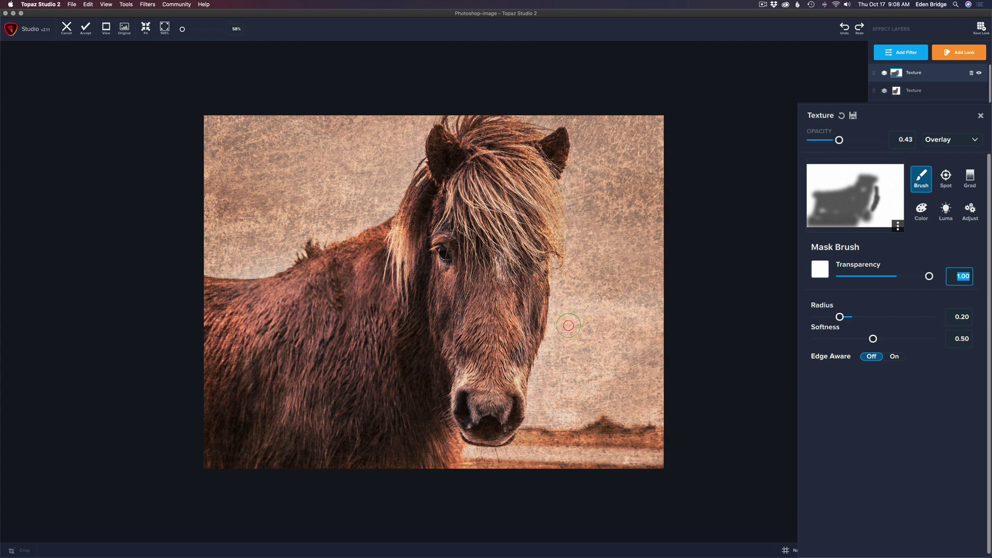
mouse_move(569, 309)
left_mouse_down()
mouse_move(556, 345)
mouse_move(557, 295)
mouse_move(547, 362)
left_mouse_up()
Step: Paint the mask along the horse's back, neck edge and forelock with brush transparency 0.22
left_click_drag(929, 276, 862, 277)
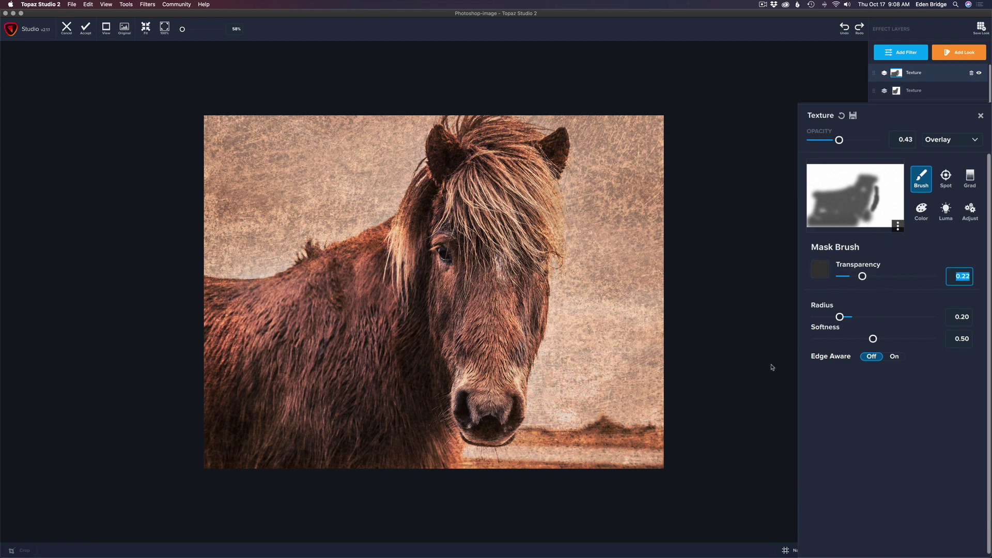
mouse_move(376, 258)
left_mouse_down()
mouse_move(362, 245)
mouse_move(398, 224)
mouse_move(393, 243)
left_mouse_up()
left_click_drag(334, 260, 317, 269)
left_click_drag(540, 178, 549, 242)
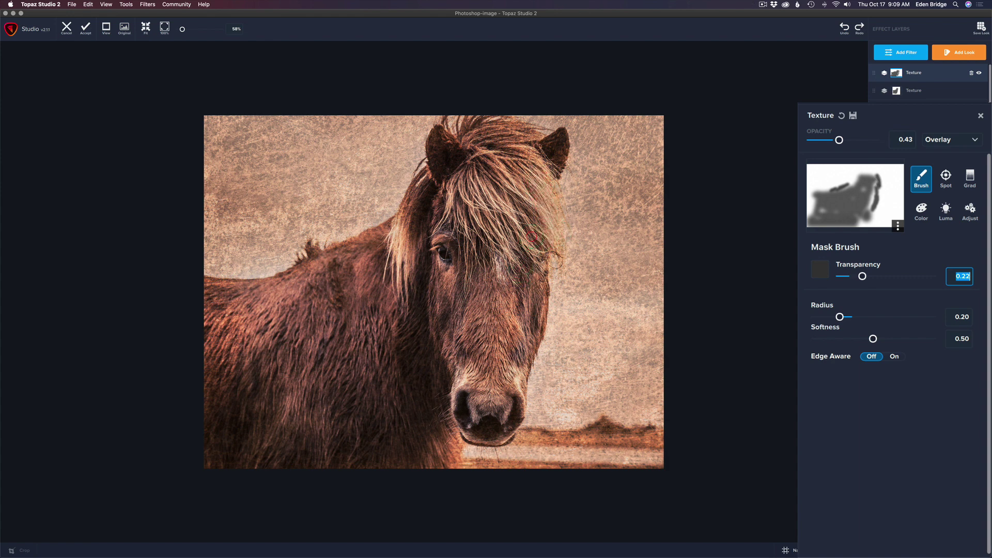
mouse_move(531, 238)
left_mouse_down()
mouse_move(473, 160)
mouse_move(535, 155)
mouse_move(537, 179)
mouse_move(522, 194)
left_mouse_up()
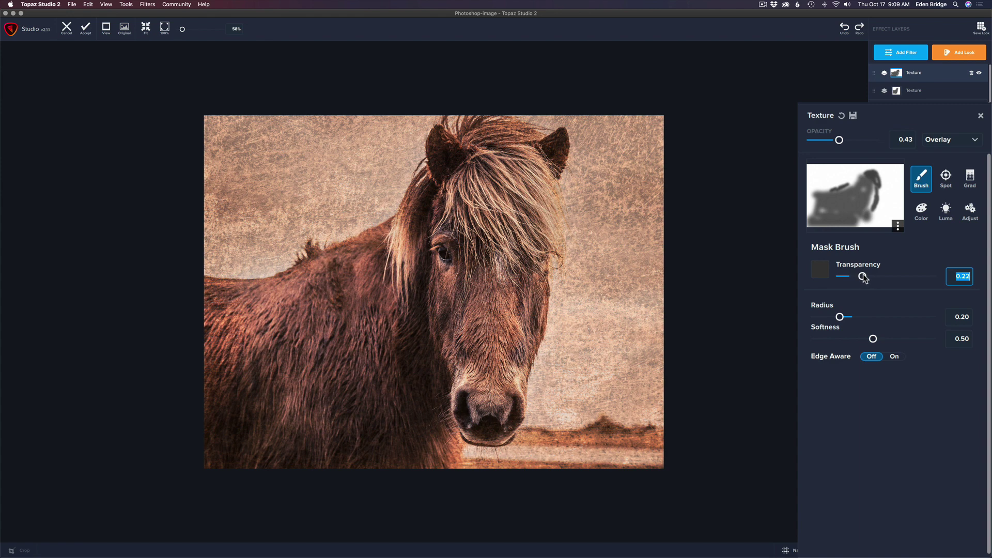
Step: Bring back some texture in the forelock by repainting its mask with brush transparency raised to 0.62, and compare with the original image
left_click_drag(862, 277, 887, 276)
mouse_move(526, 159)
left_mouse_down()
mouse_move(545, 237)
mouse_move(554, 206)
mouse_move(518, 166)
mouse_move(553, 198)
mouse_move(526, 154)
mouse_move(491, 221)
left_mouse_up()
left_click_drag(887, 276, 896, 277)
mouse_move(538, 178)
left_mouse_down()
mouse_move(528, 165)
mouse_move(550, 241)
mouse_move(547, 213)
left_mouse_up()
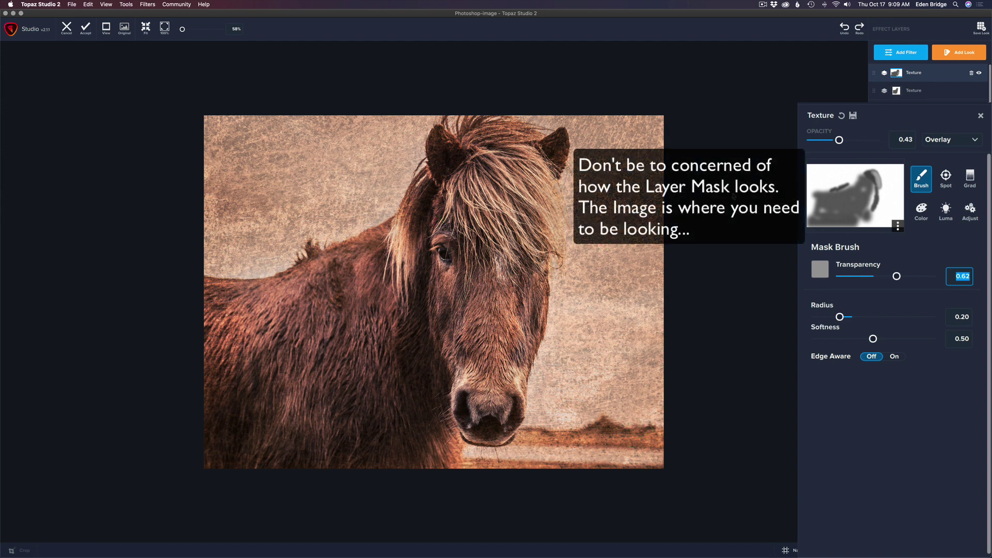
key("o")
key("o")
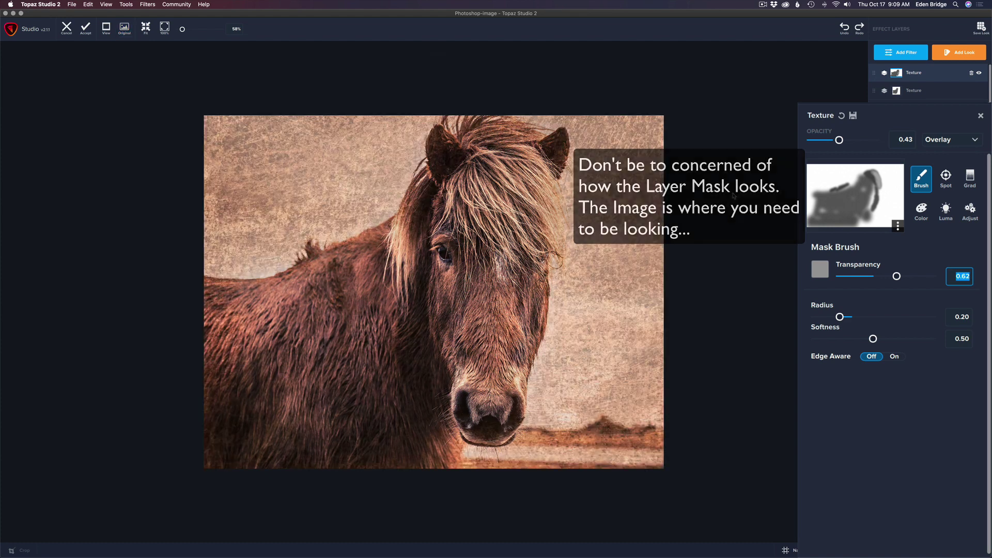
key("o")
key("o")
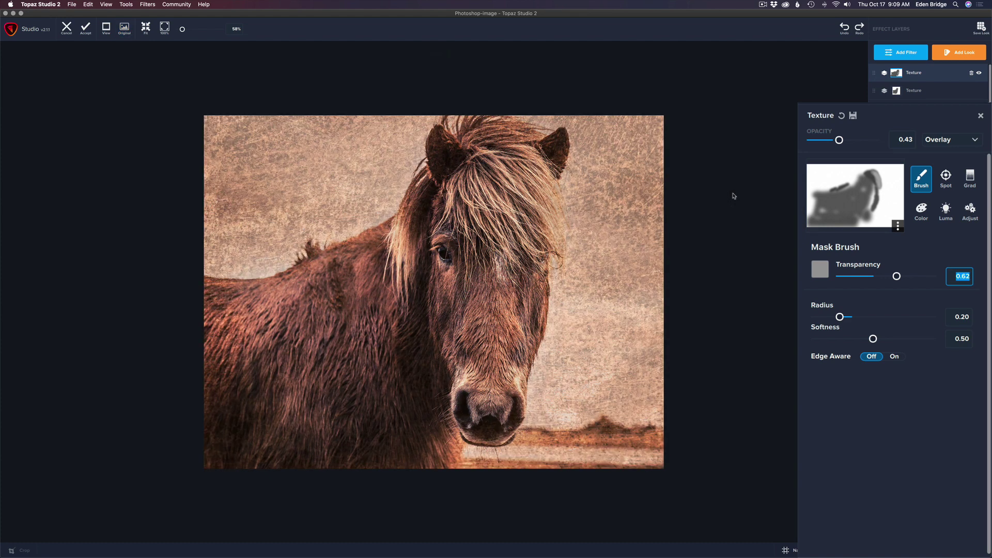
Step: Compare with the original image, and add a third Texture filter layer using Border Fade 1 from the Borders group
key("o")
key("o")
left_click(901, 51)
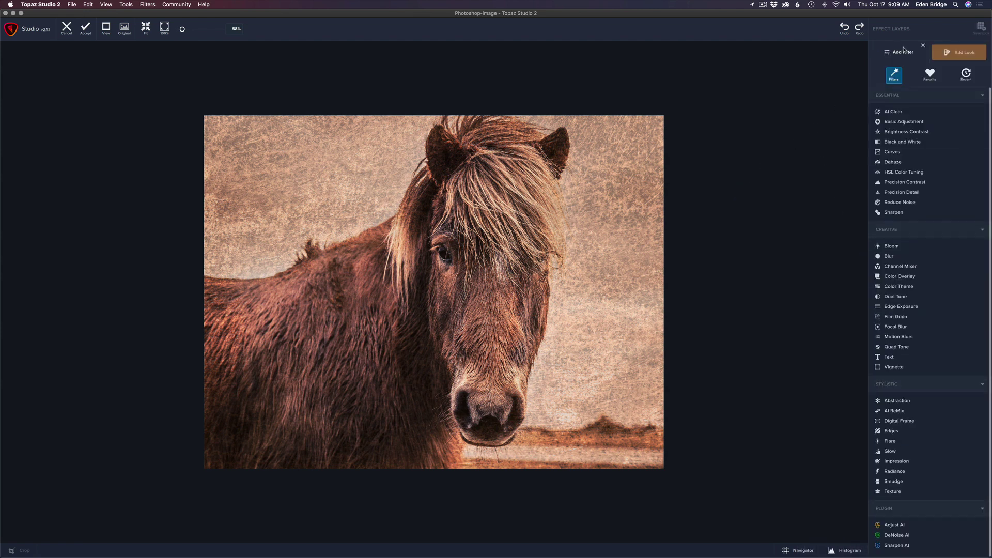
left_click(892, 492)
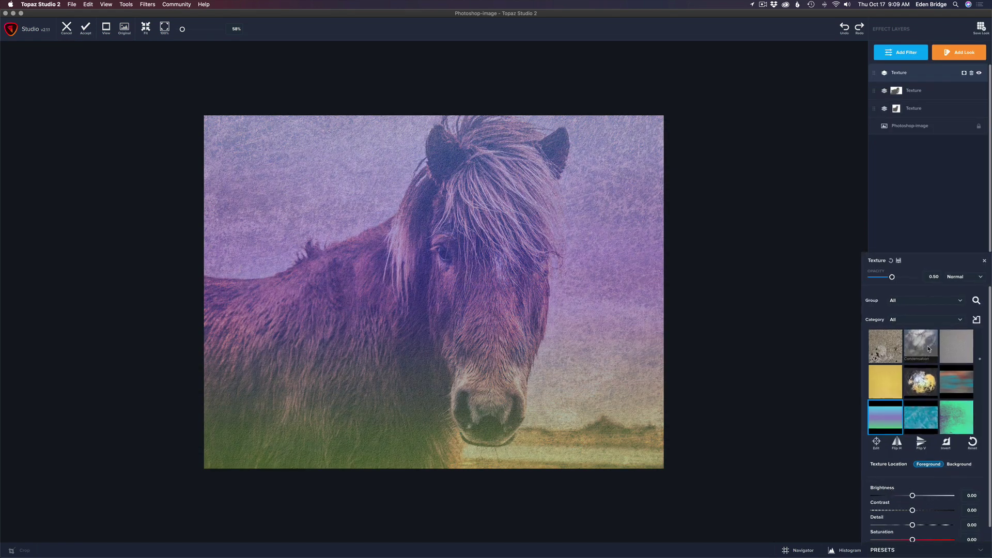
left_click(917, 176)
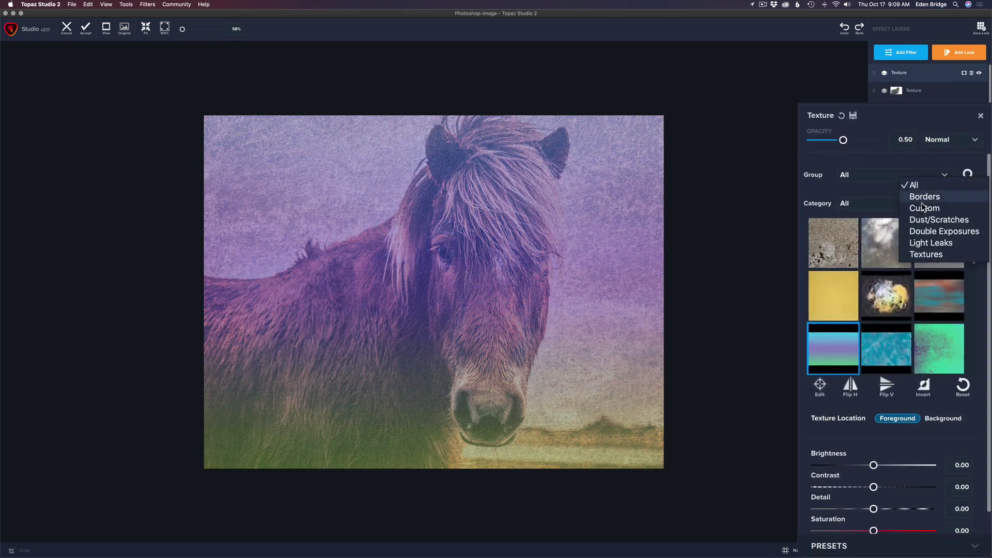
left_click(923, 196)
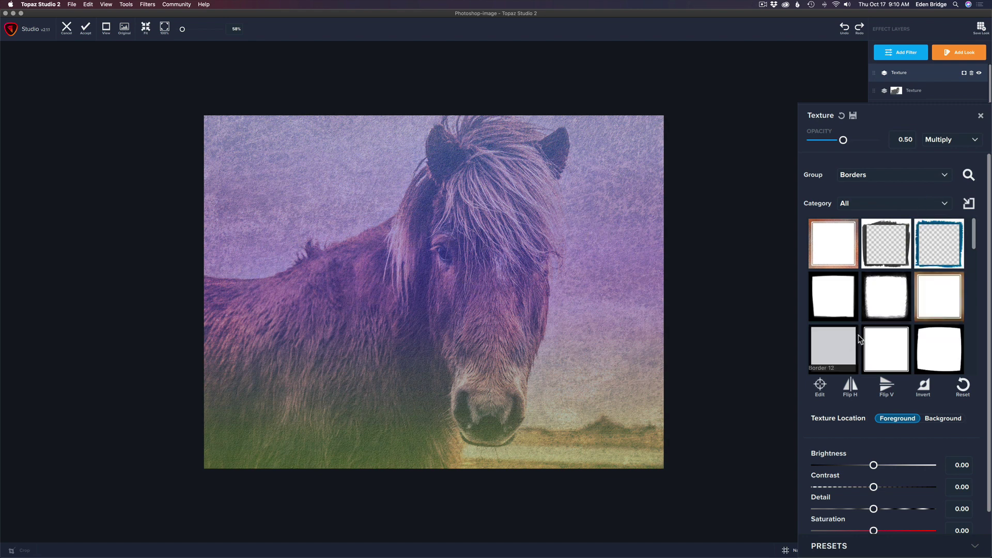
scroll(859, 339, "down", 5)
scroll(858, 335, "down", 5)
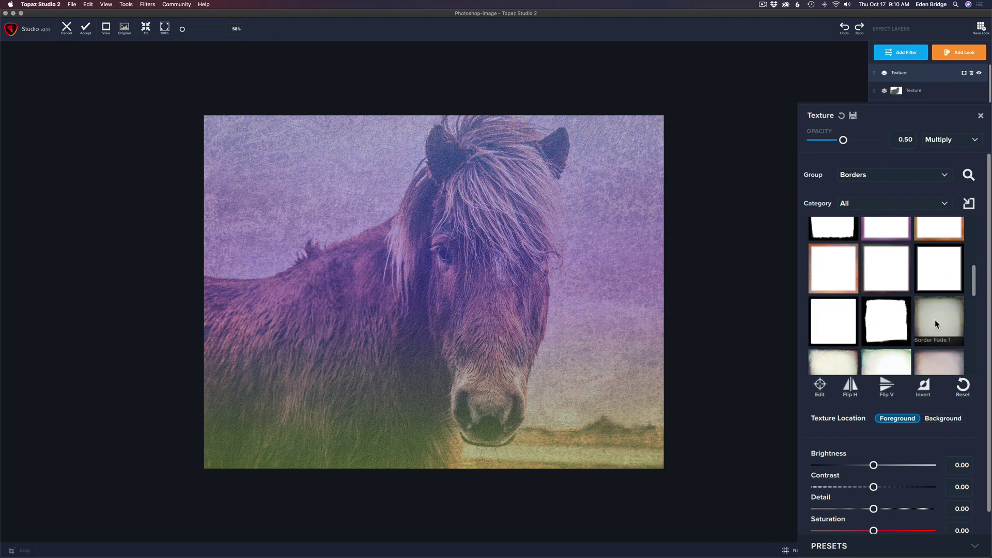
left_click(934, 323)
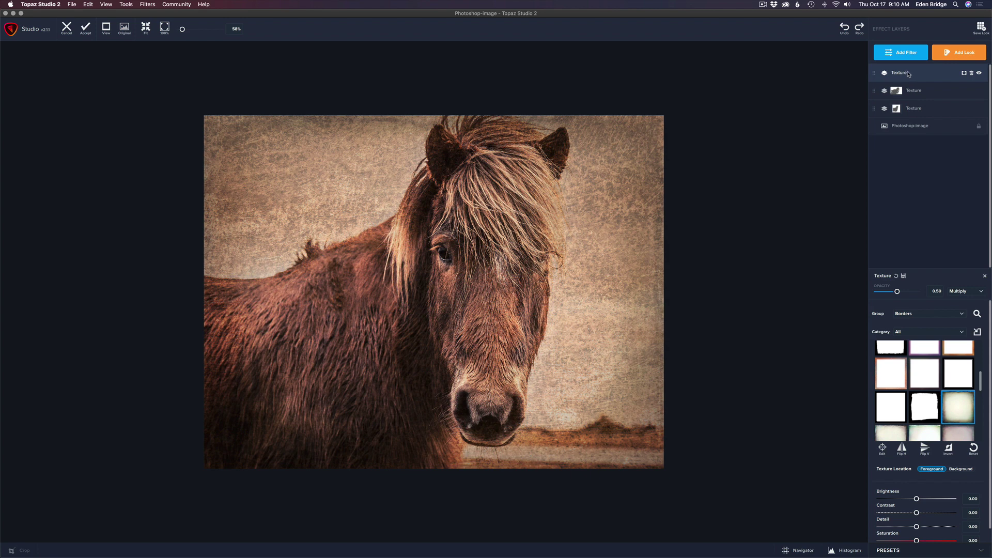
Step: Check the border texture layer's effect by toggling its visibility, and accept the edits back into Photoshop
left_click(980, 74)
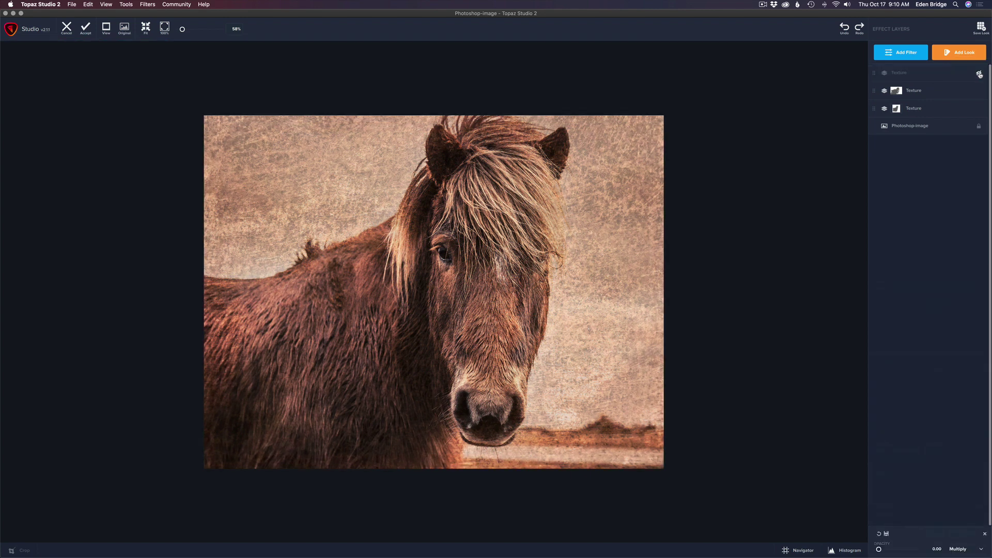
left_click(980, 74)
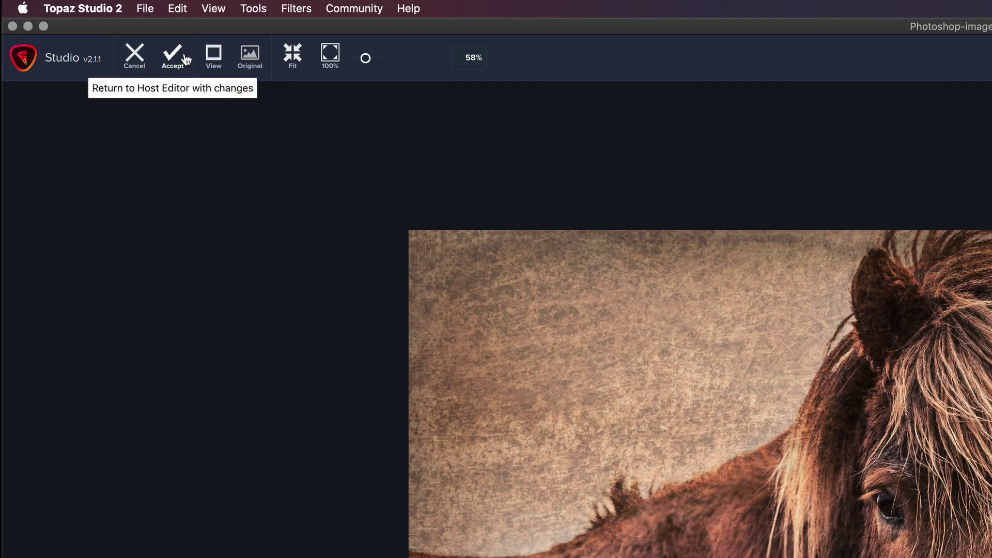
left_click(186, 60)
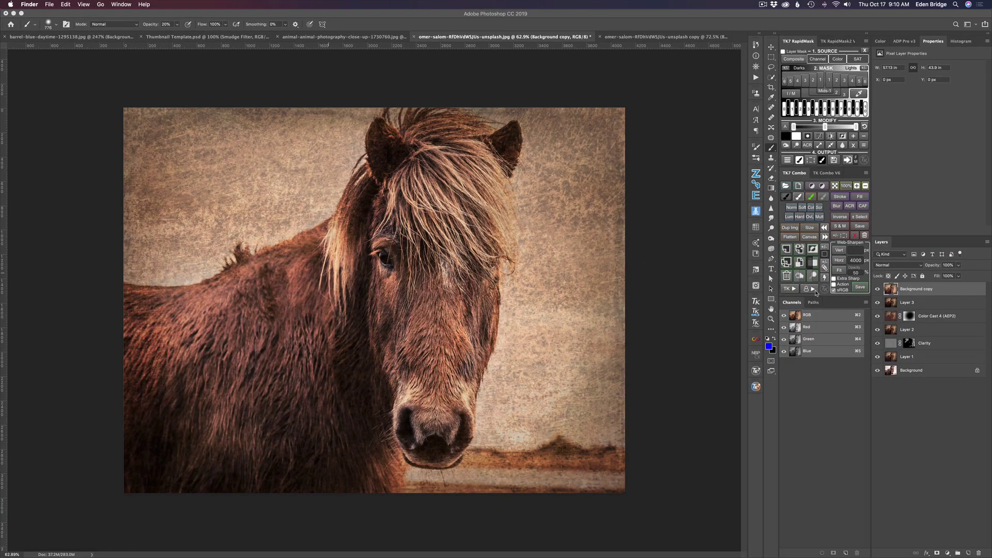
Step: Compare the textured result with the original Background layer, and try a lower opacity on the Background copy layer
left_click(877, 370, "alt")
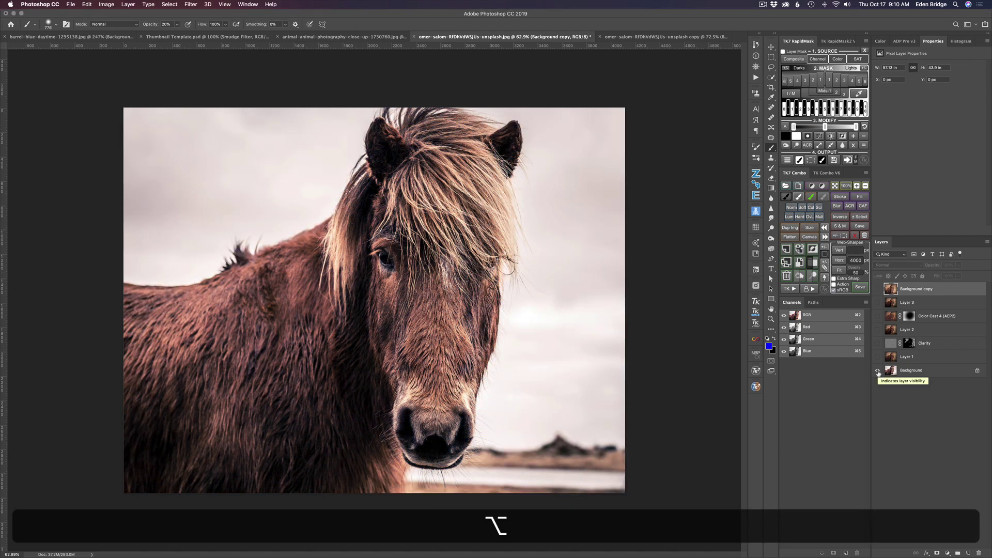
left_click(877, 370, "alt")
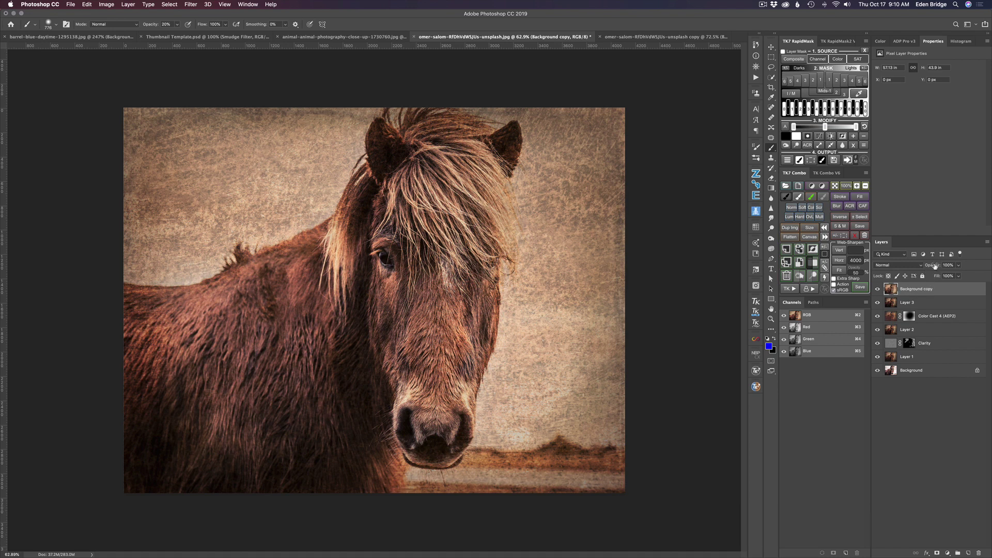
left_click_drag(935, 266, 930, 265)
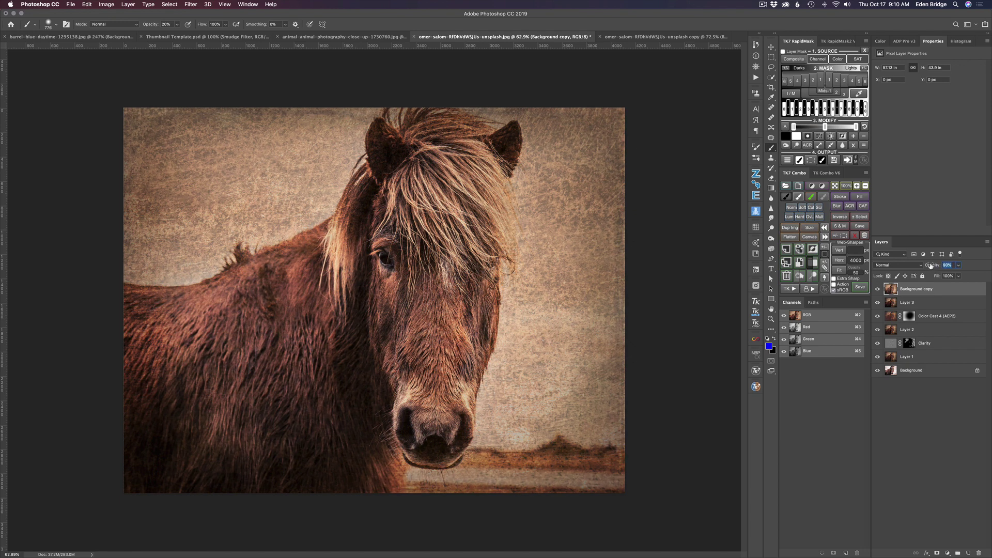
left_click_drag(930, 265, 943, 265)
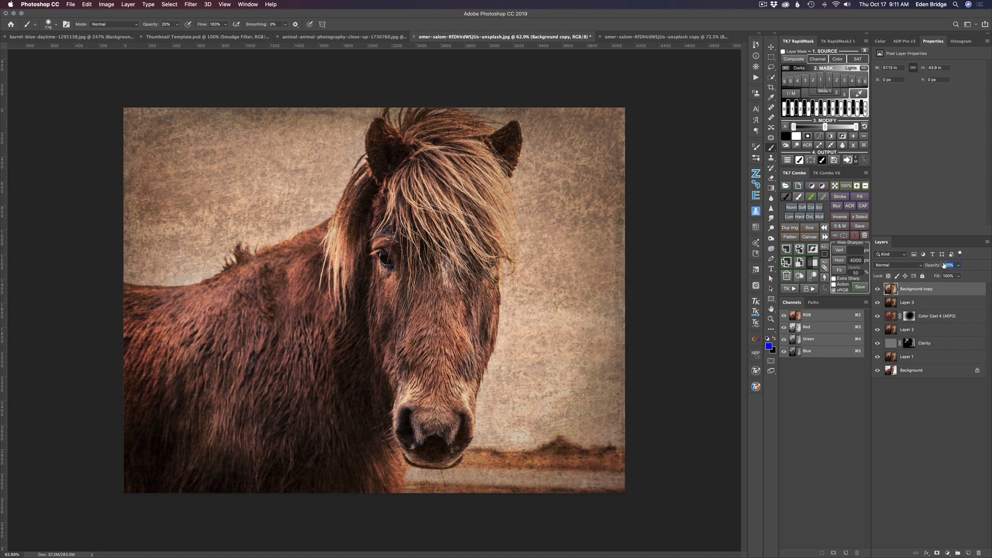
Step: Hide Layer 3, Color Cast 4, Layer 2, Clarity and Layer 1, and set the Background copy layer's opacity to 92%
left_click(877, 303)
left_click(877, 317)
left_click(877, 329)
left_click(877, 356)
left_click_drag(936, 265, 922, 265)
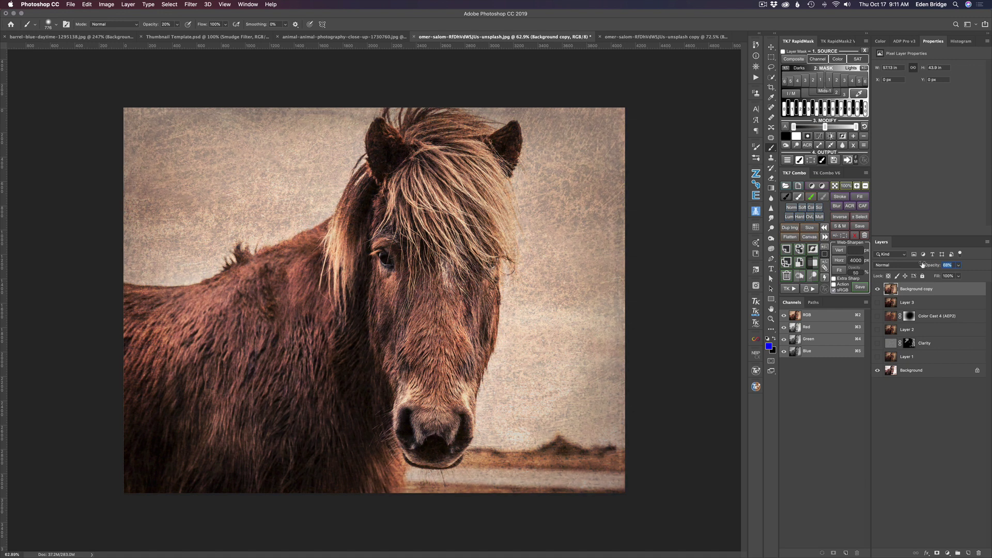
left_click_drag(922, 265, 953, 267)
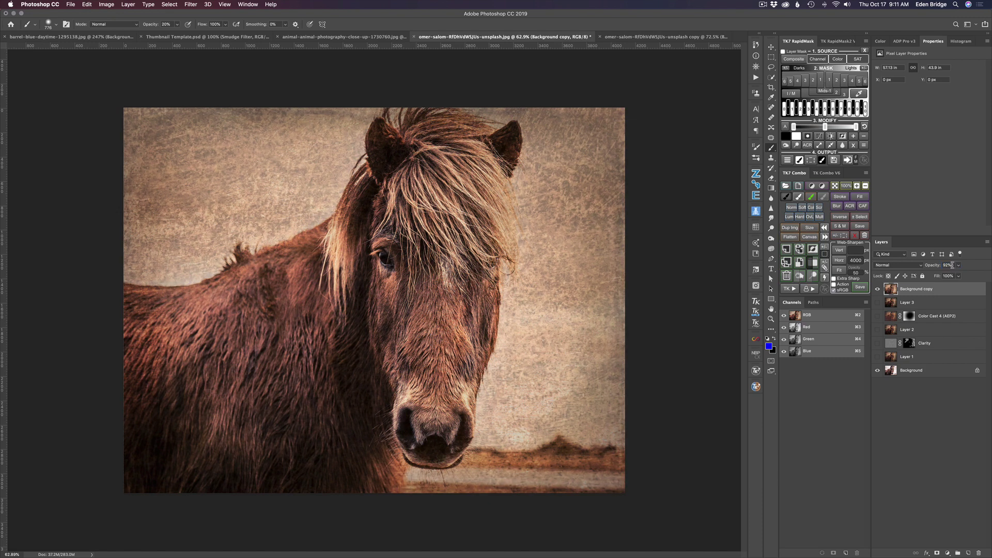
Step: Compare the blended image with the original by showing only the Background layer and restoring the visible layers
key("alt")
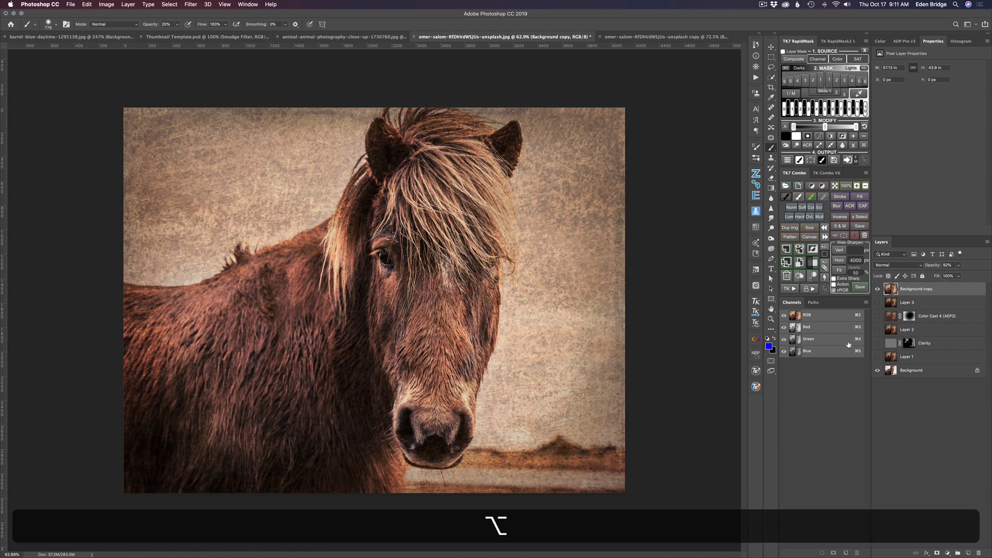
left_click(878, 371, "alt")
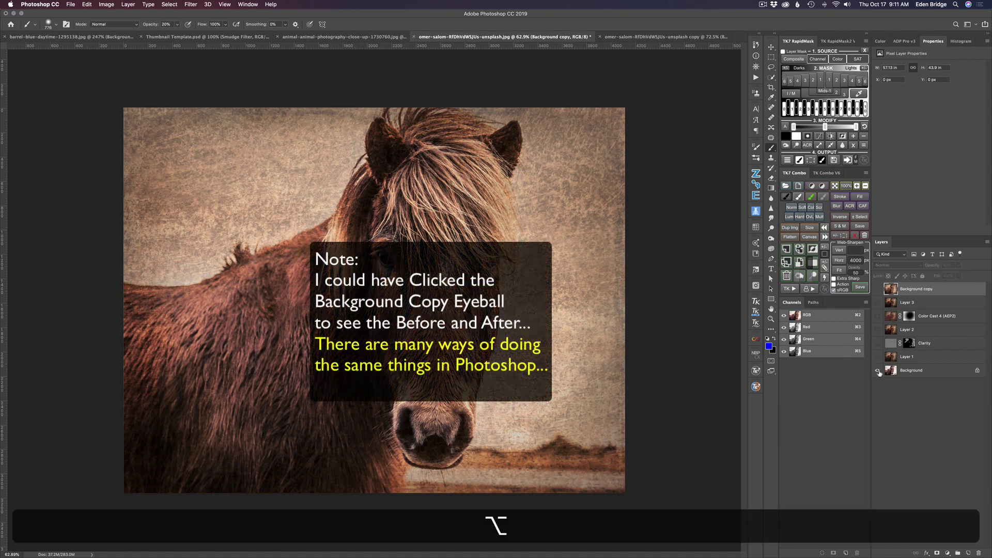
left_click(879, 372, "alt")
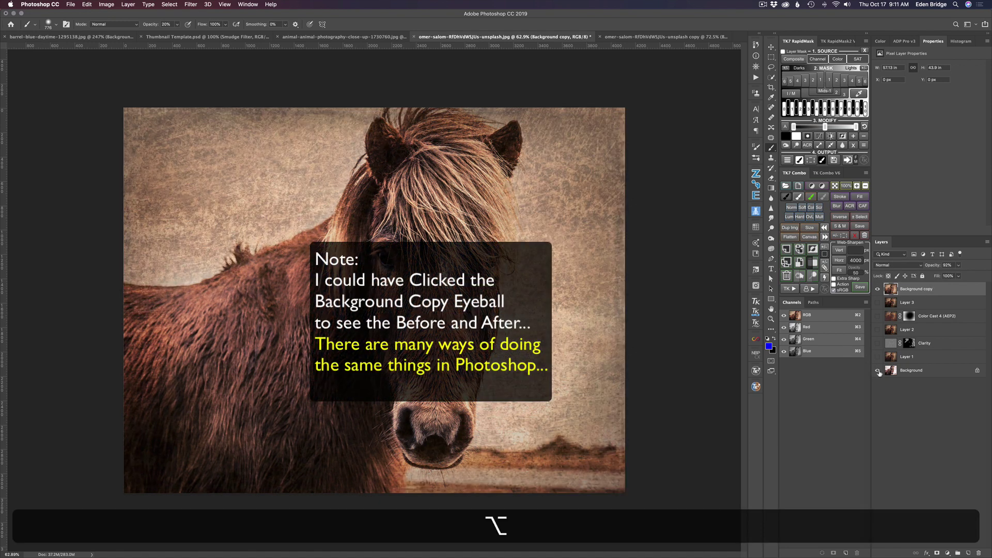